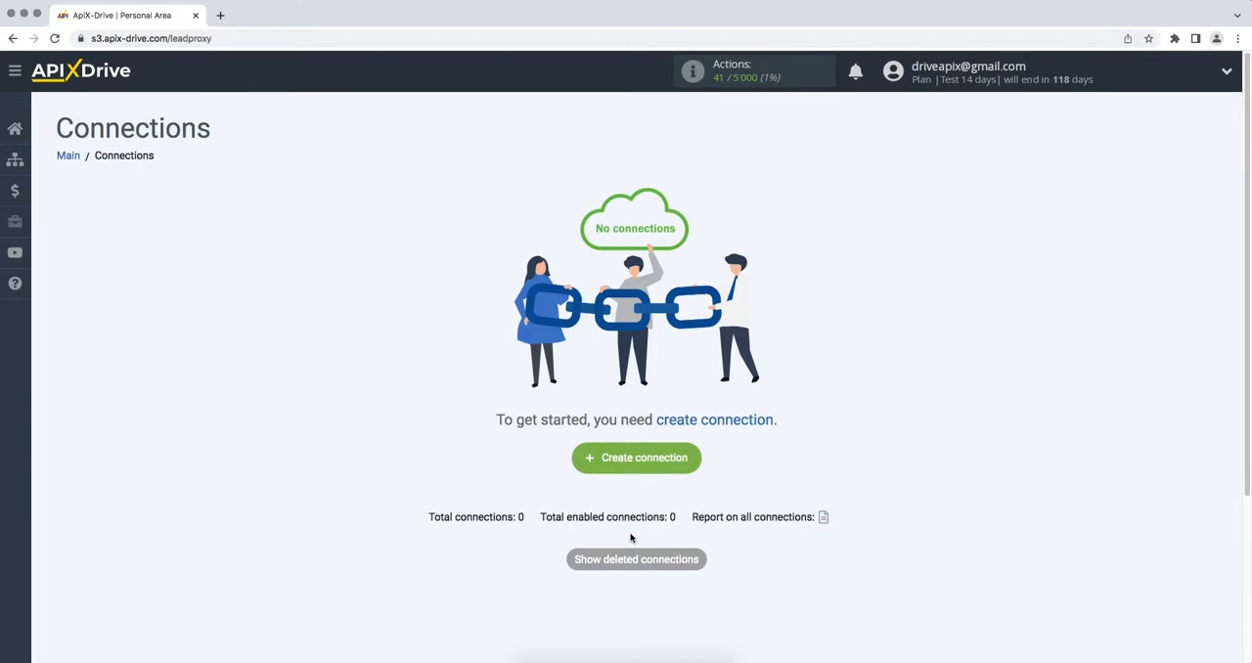
- Create a new connection and choose Pipedrive as the data source system
left_click(585, 467)
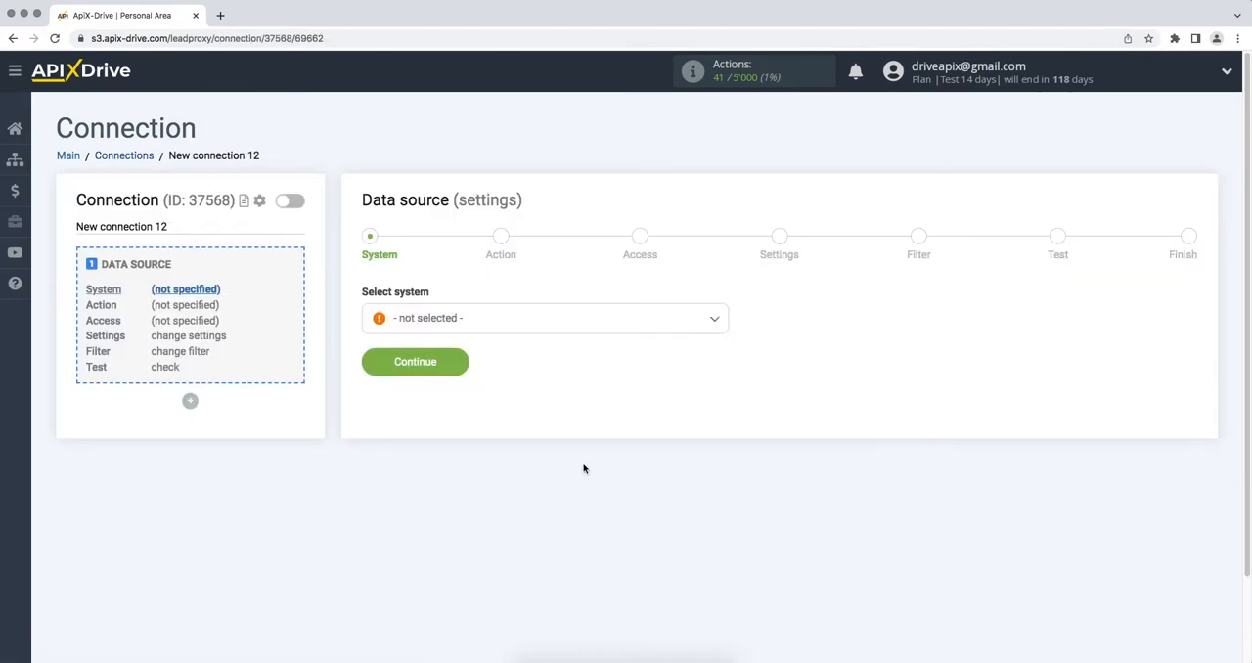
left_click(599, 328)
left_click_drag(724, 340, 725, 476)
left_click(474, 422)
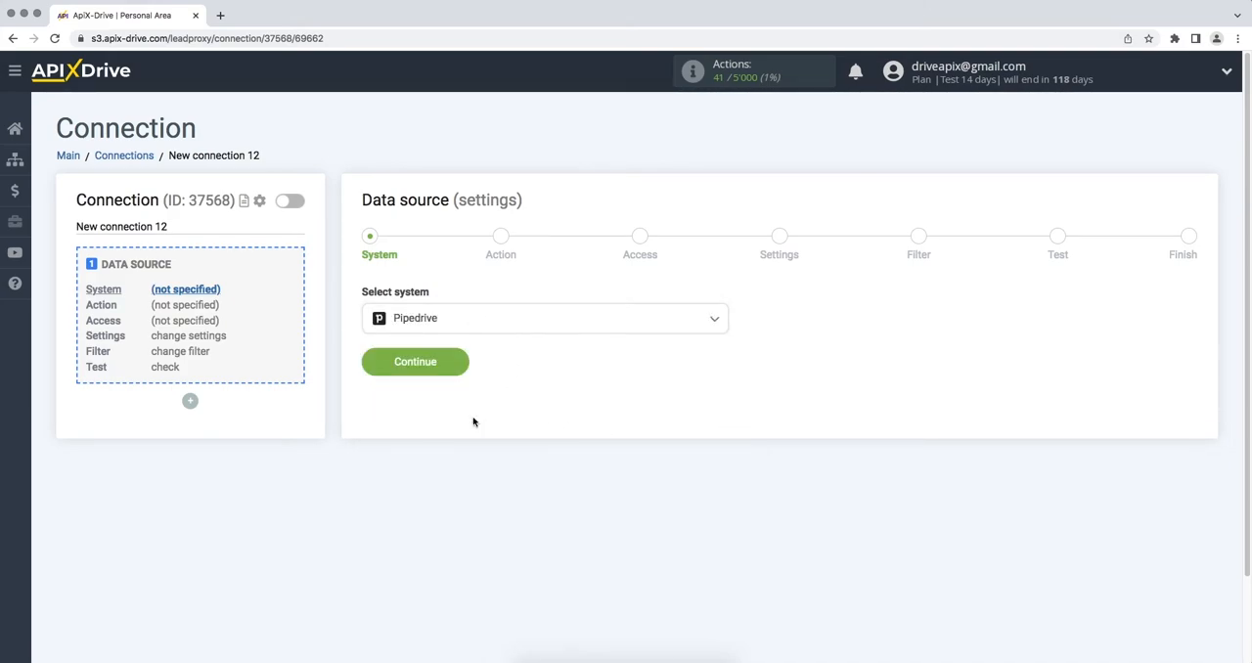
left_click(378, 370)
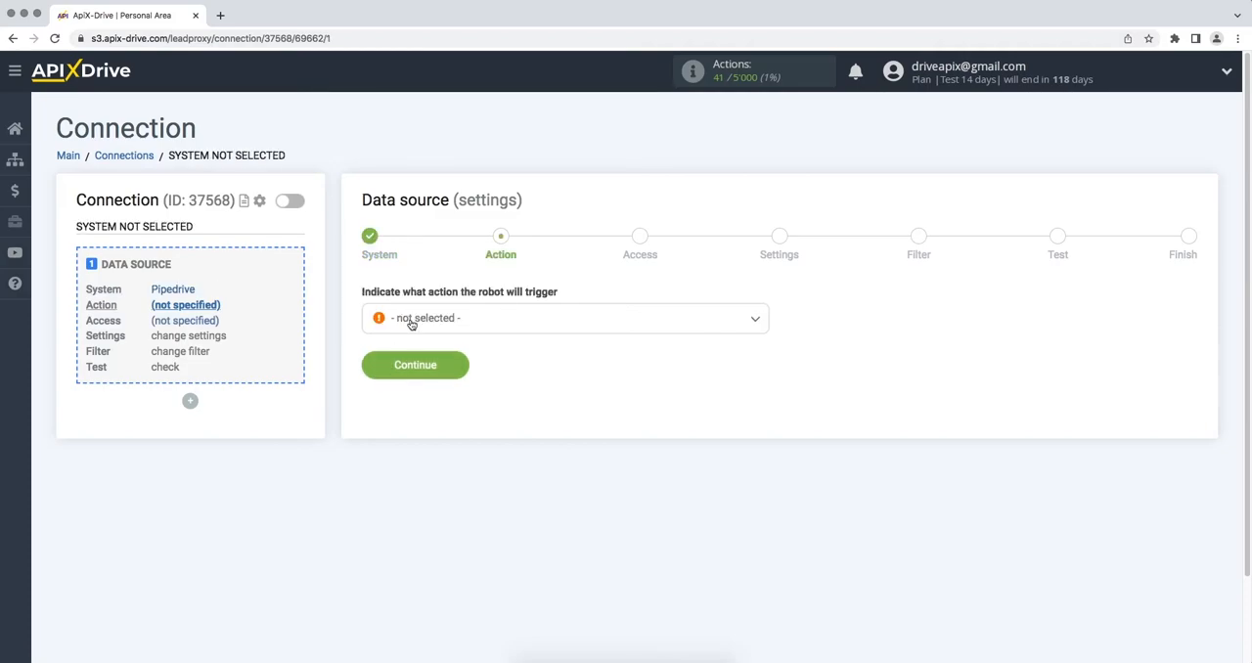
- Set the data source action to Get Deals (new) and continue to the access stage
left_click(408, 324)
left_click(411, 435)
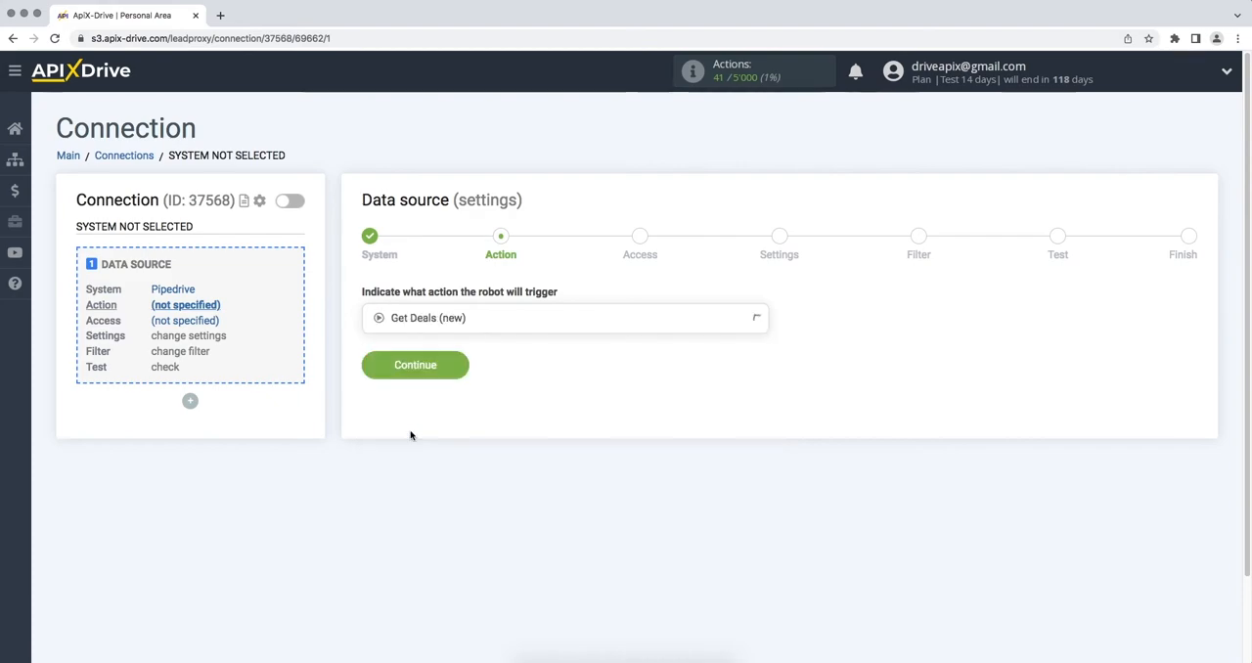
left_click(370, 375)
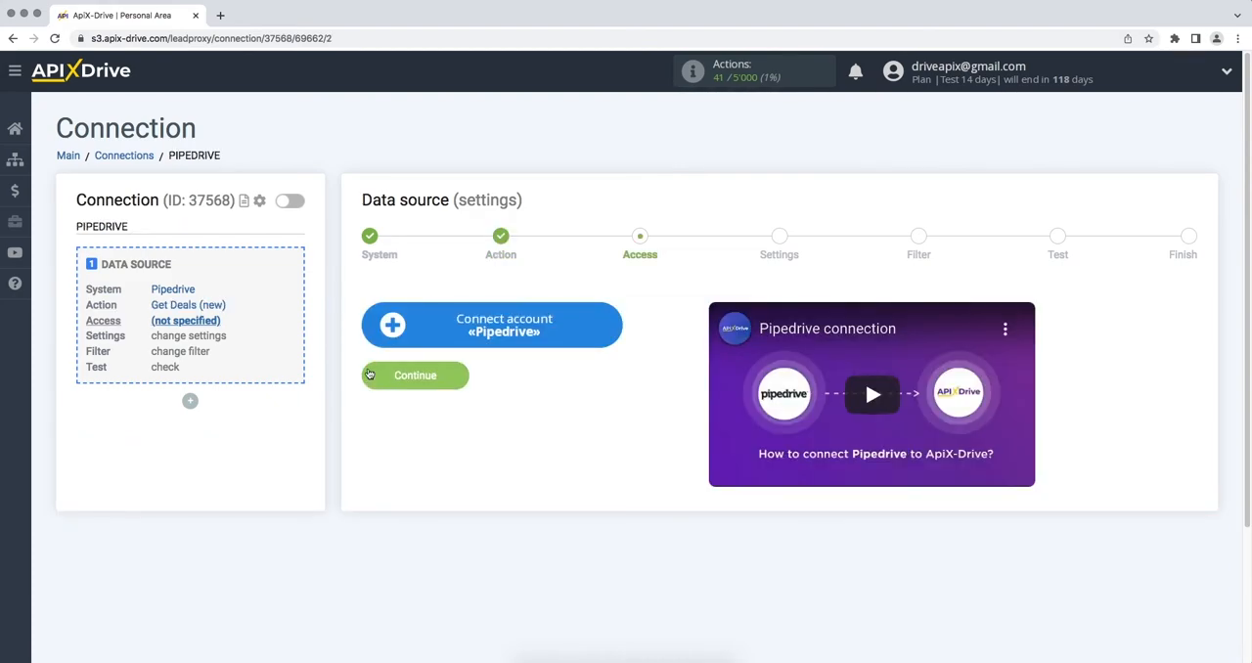
- Start connecting a Pipedrive account and fill in its domain, apix-drive5.pipedrive.com, copied from the address of the Pipedrive deal page
left_click(392, 338)
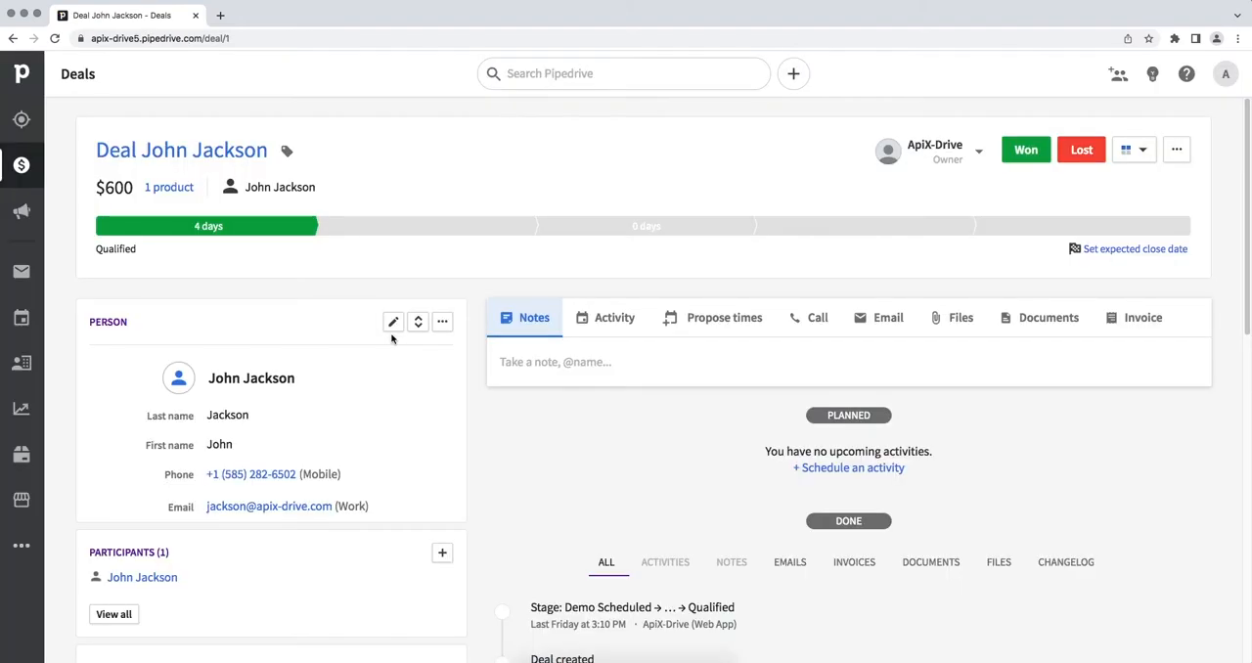
left_click(397, 37)
left_click_drag(234, 39, 122, 39)
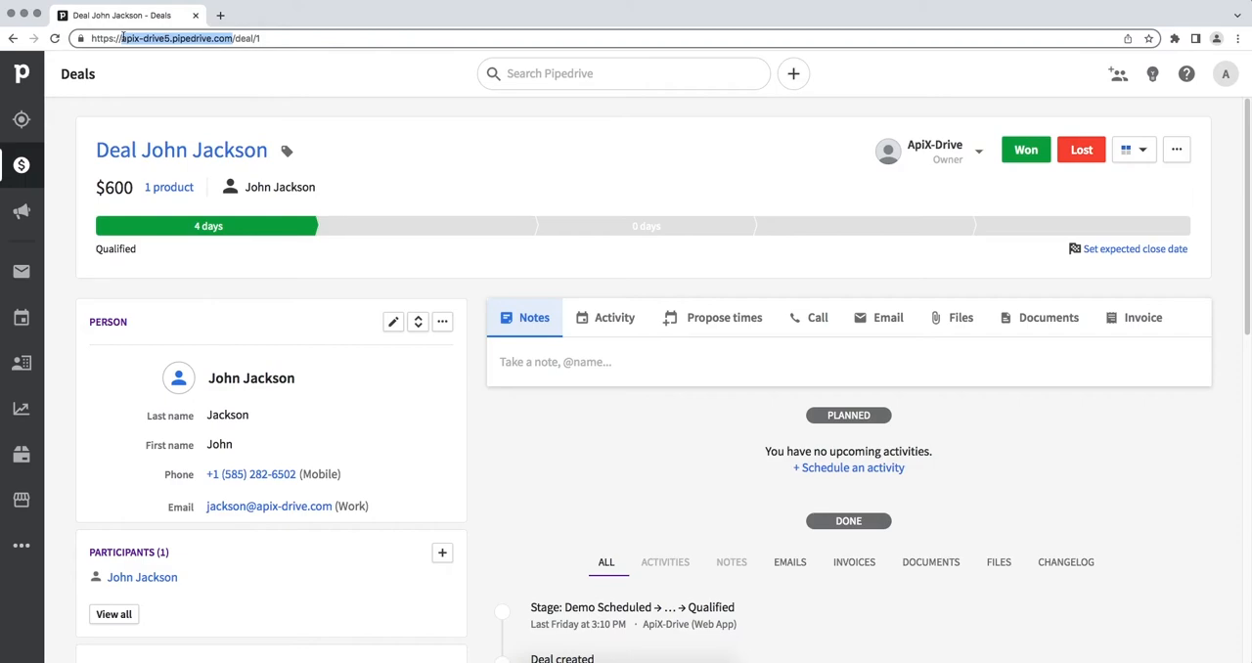
right_click(134, 39)
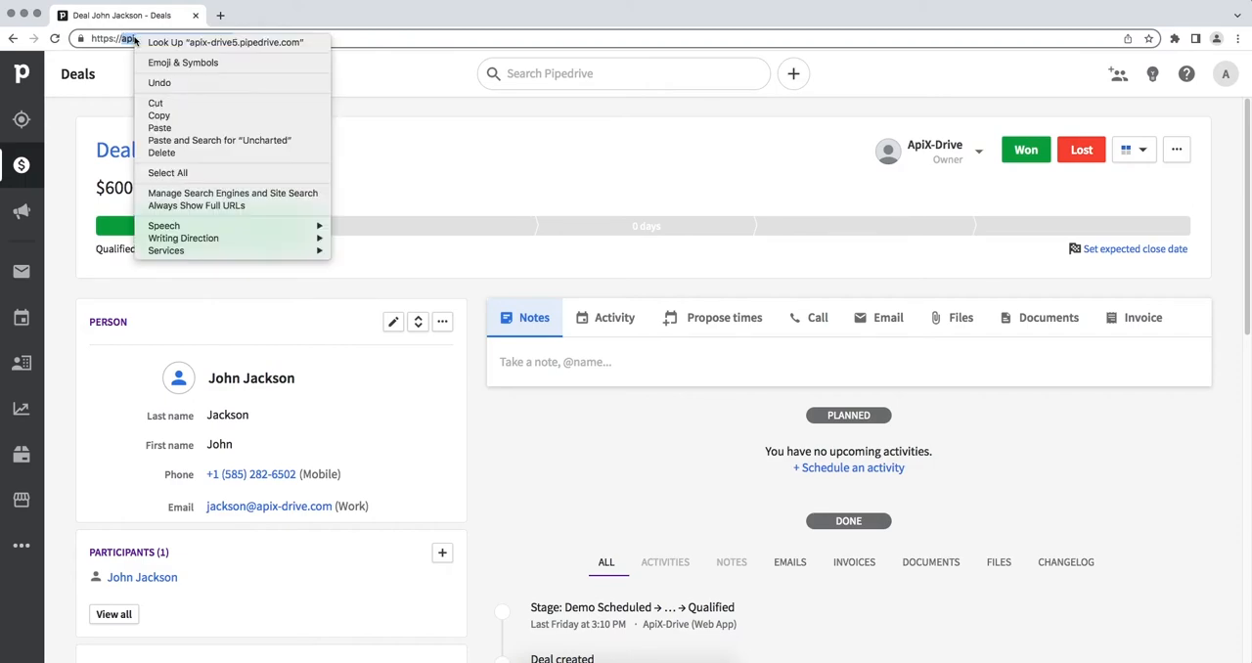
left_click(156, 115)
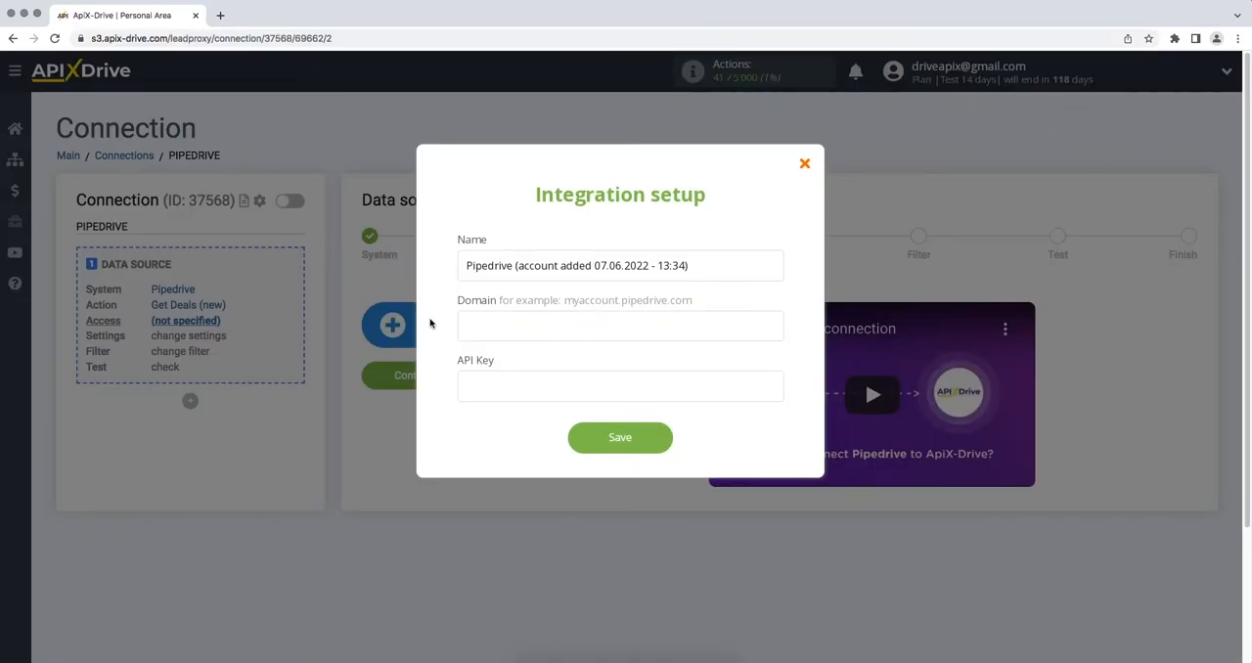
right_click(468, 328)
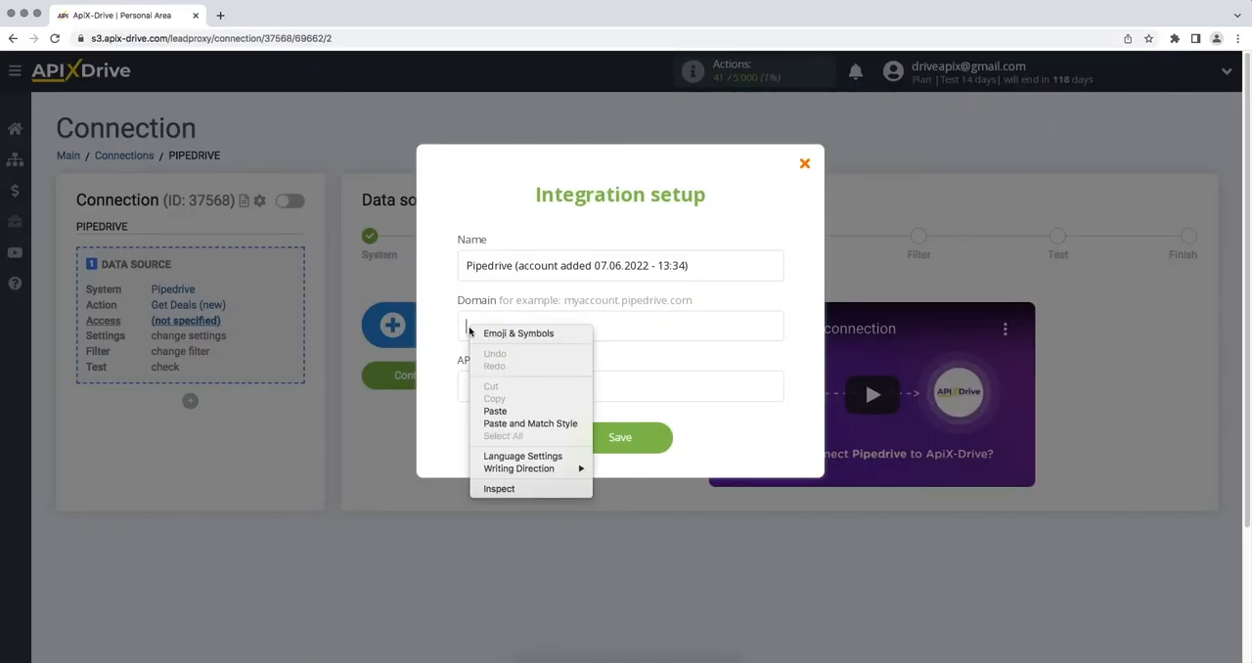
left_click(489, 411)
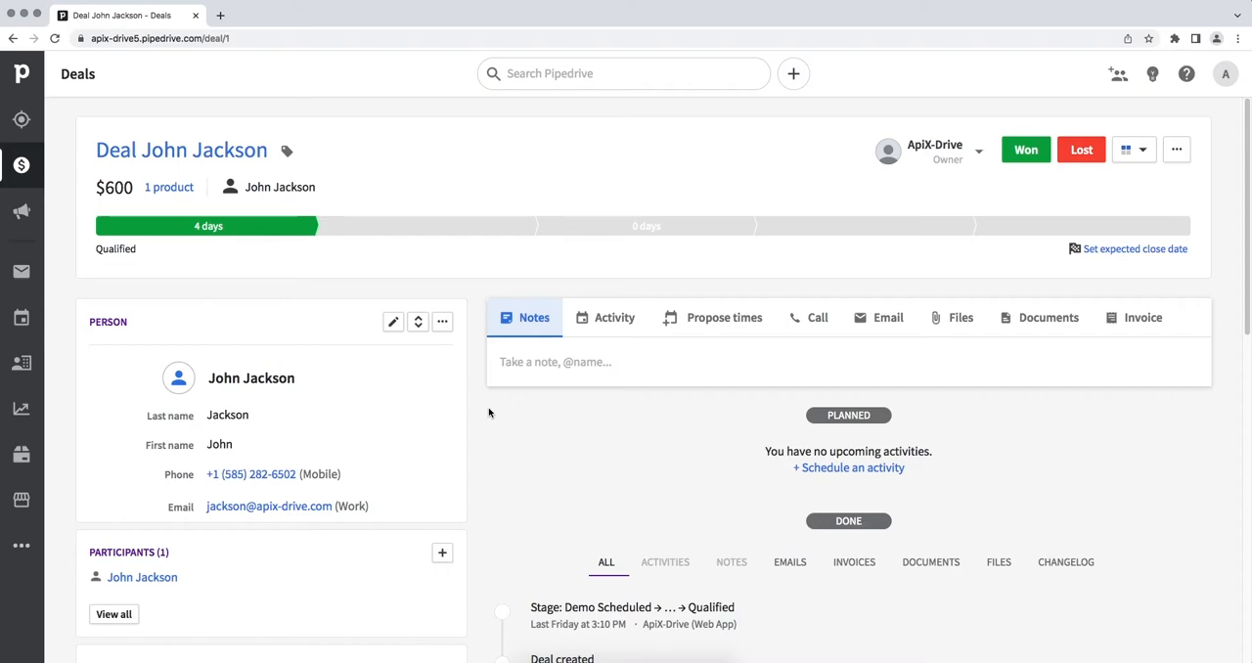
- Copy the personal API token from Pipedrive's personal preferences into the integration's API Key field and save the account
left_click(1225, 76)
left_click(1200, 153)
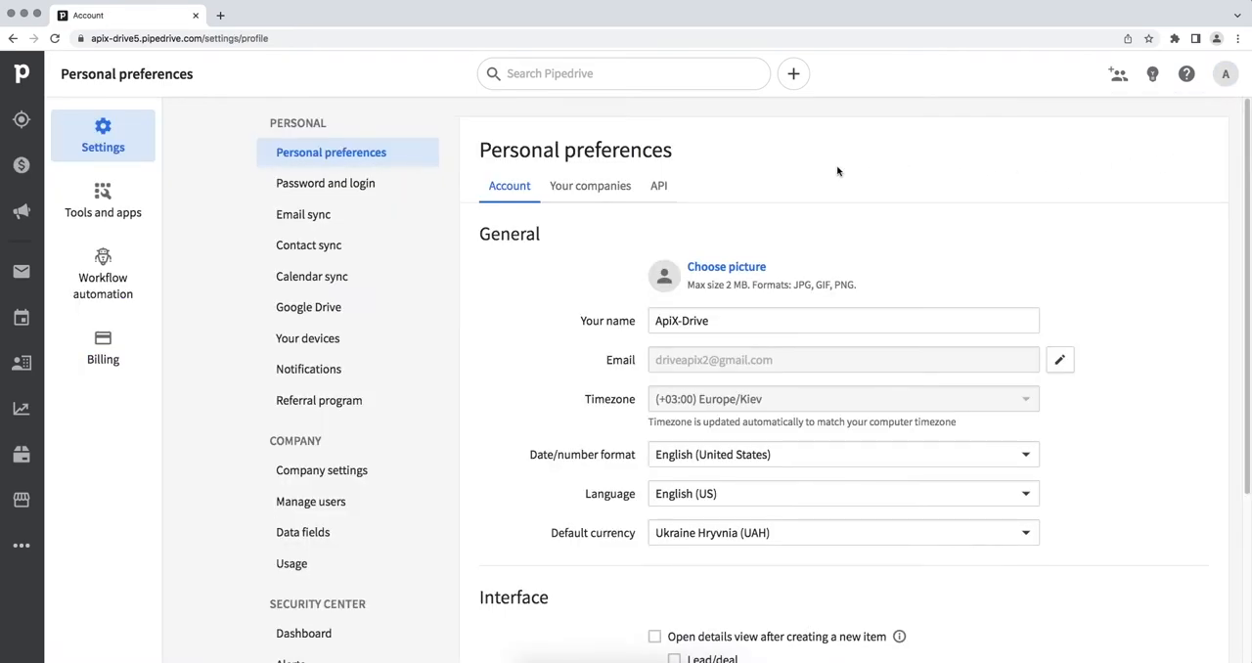
left_click(660, 188)
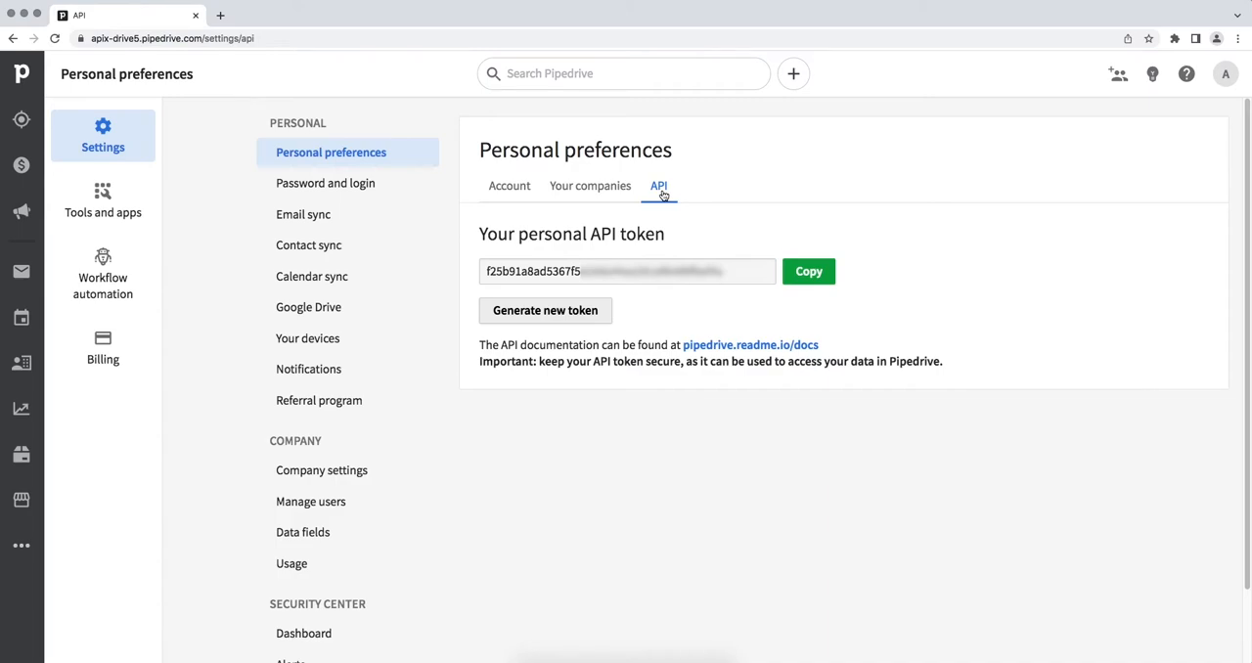
left_click_drag(724, 271, 482, 272)
right_click(504, 272)
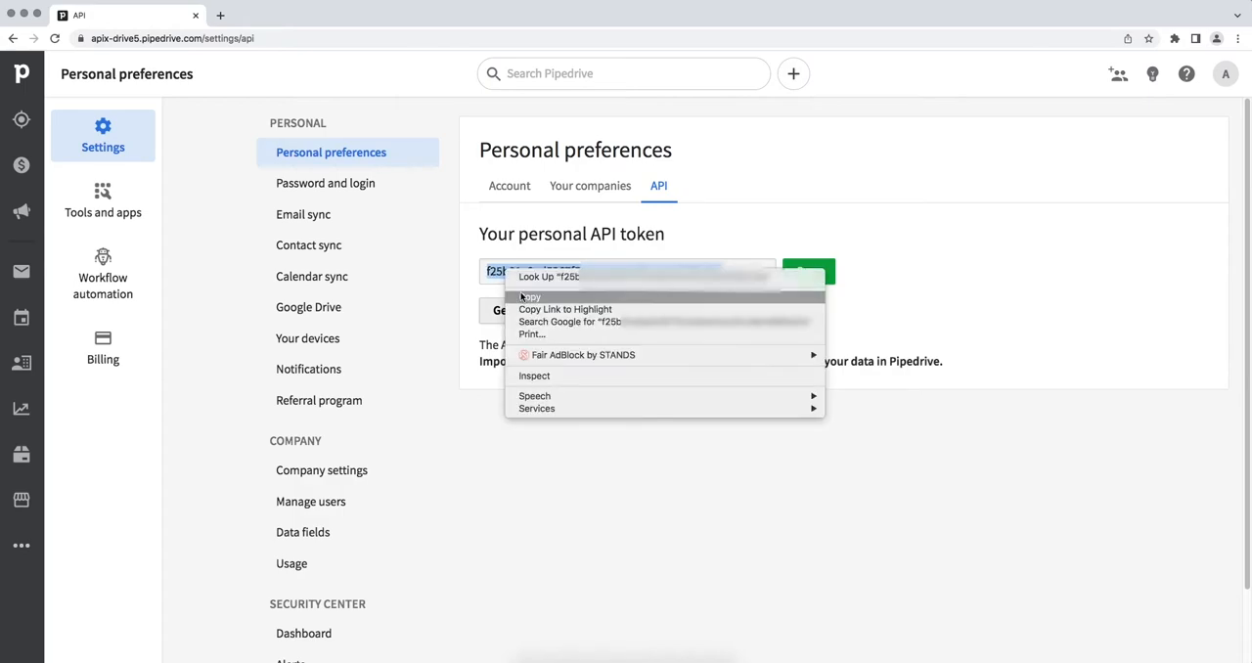
left_click(520, 297)
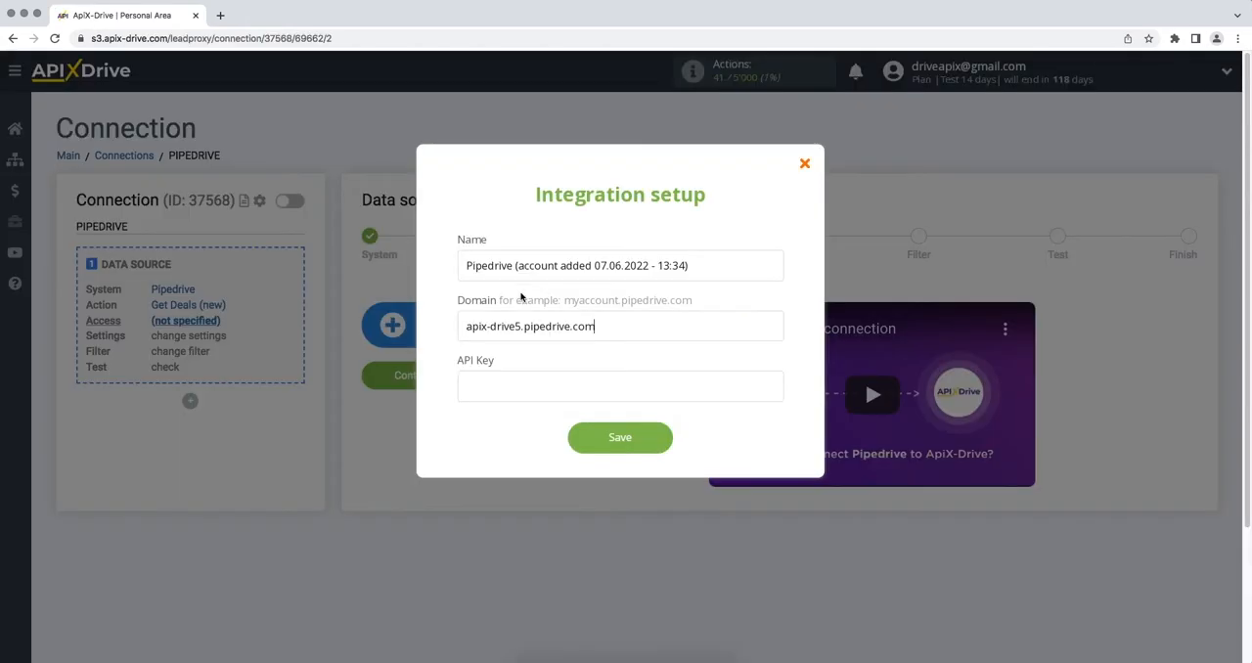
right_click(515, 386)
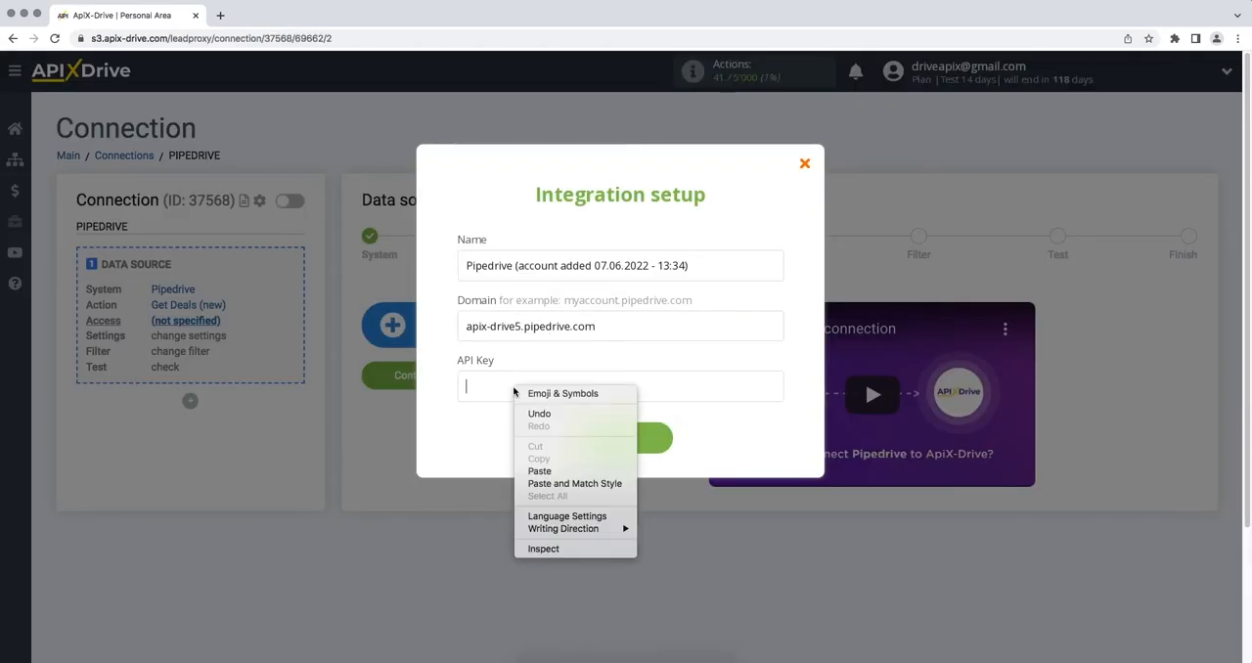
left_click(540, 471)
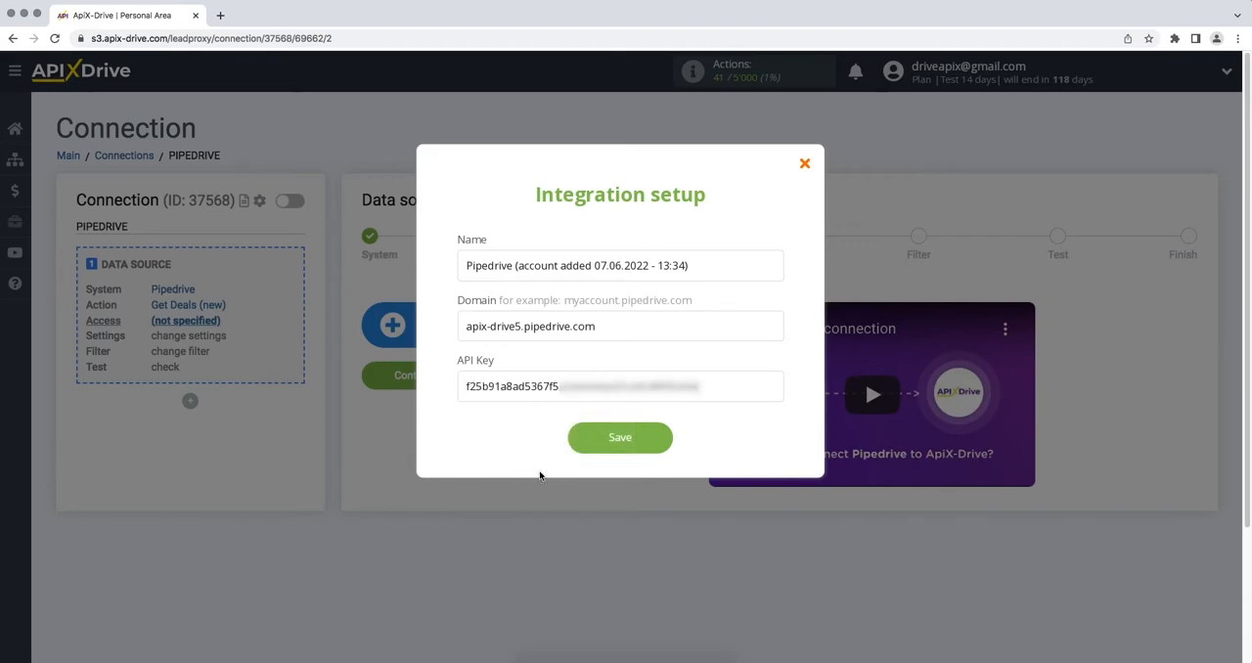
left_click(578, 452)
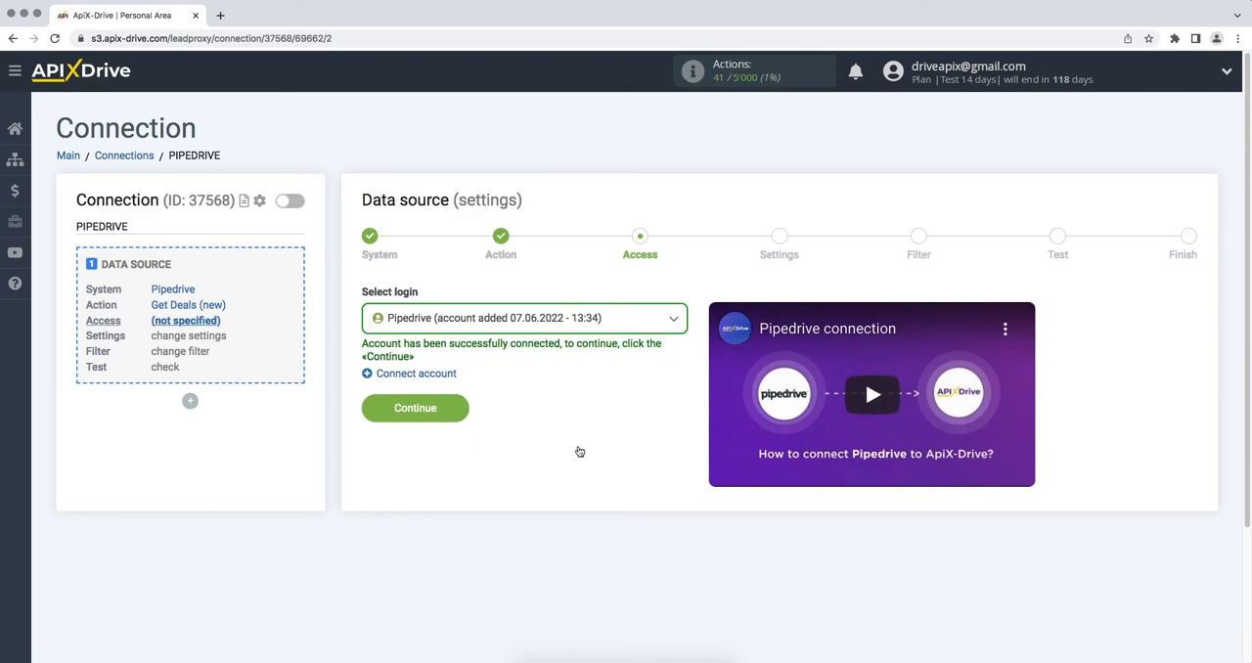
- Select the Pipedrive account added 07.06.2022 - 13:34 as the source login and continue
left_click(583, 325)
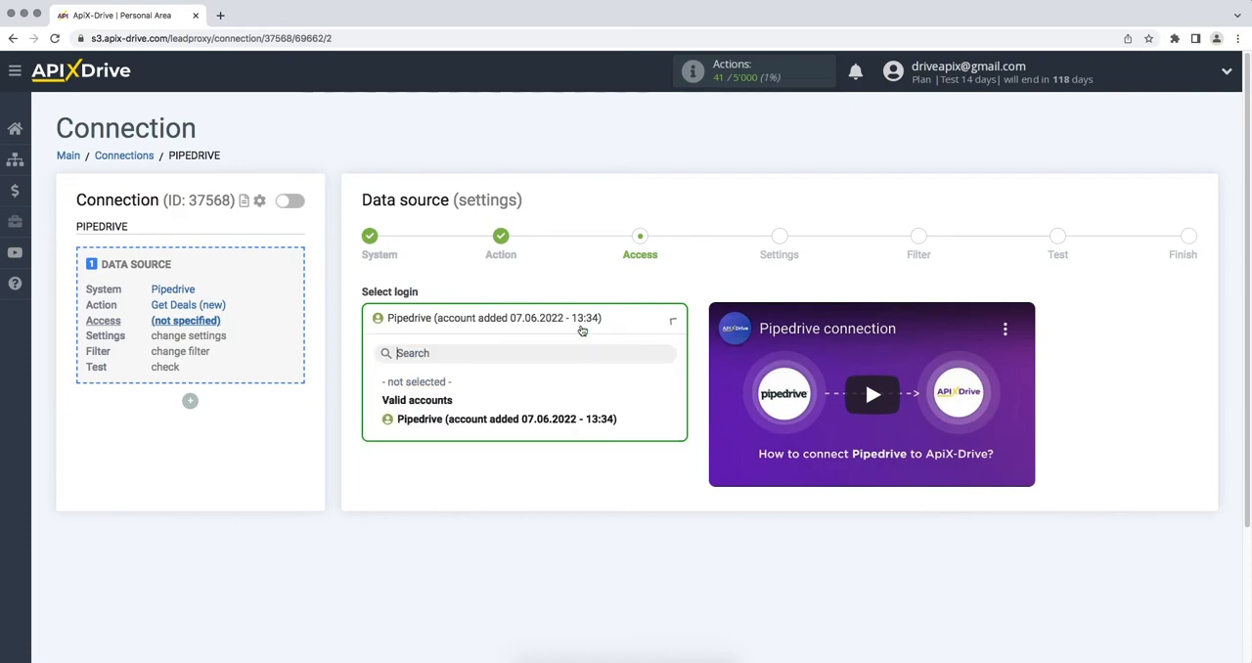
left_click(582, 419)
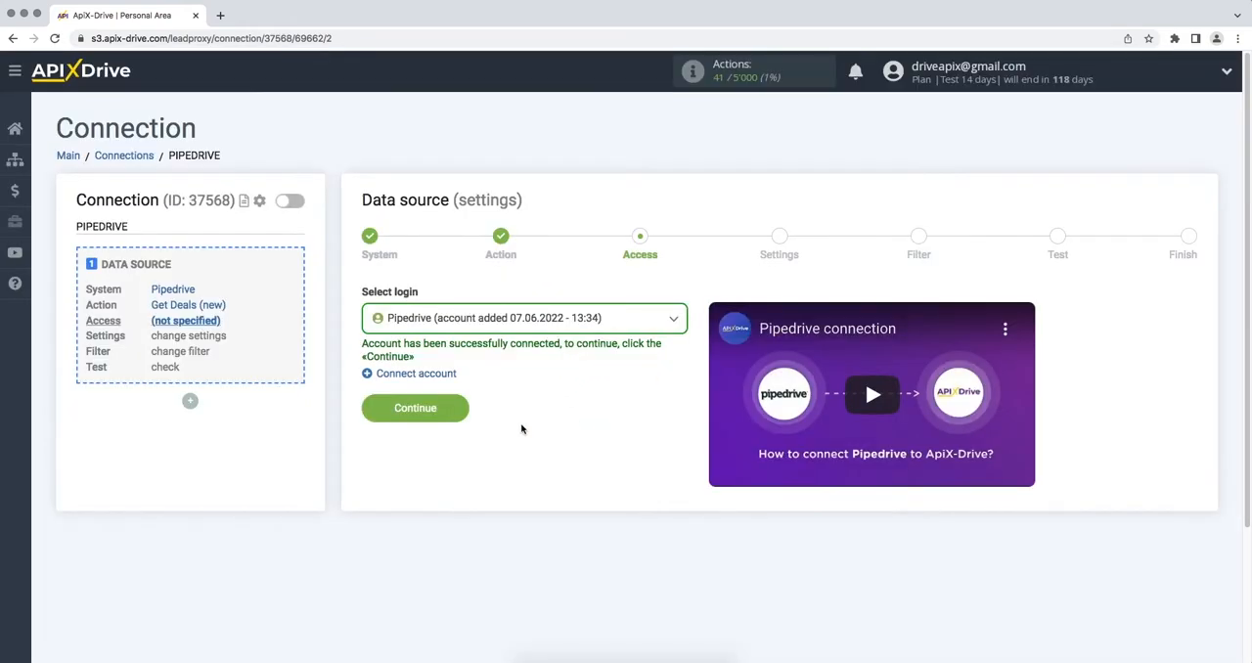
left_click(371, 417)
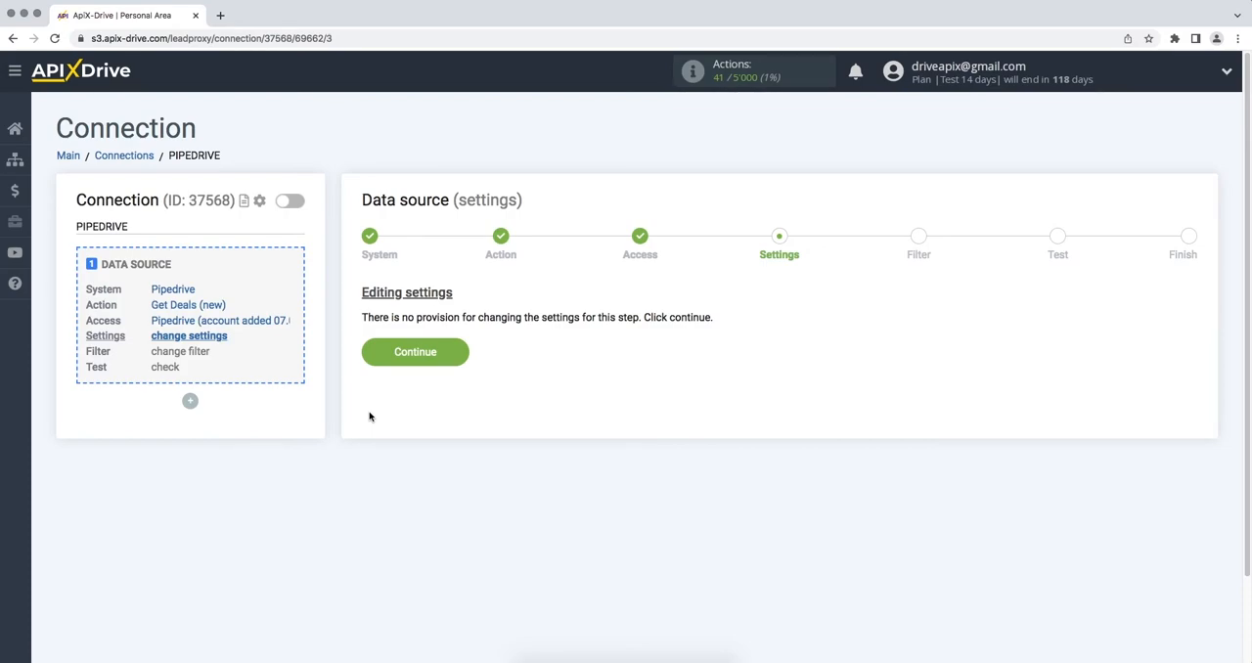
- Continue through the source settings and filter without changes, review the Pipedrive test data, and finish the data source setup
left_click(369, 364)
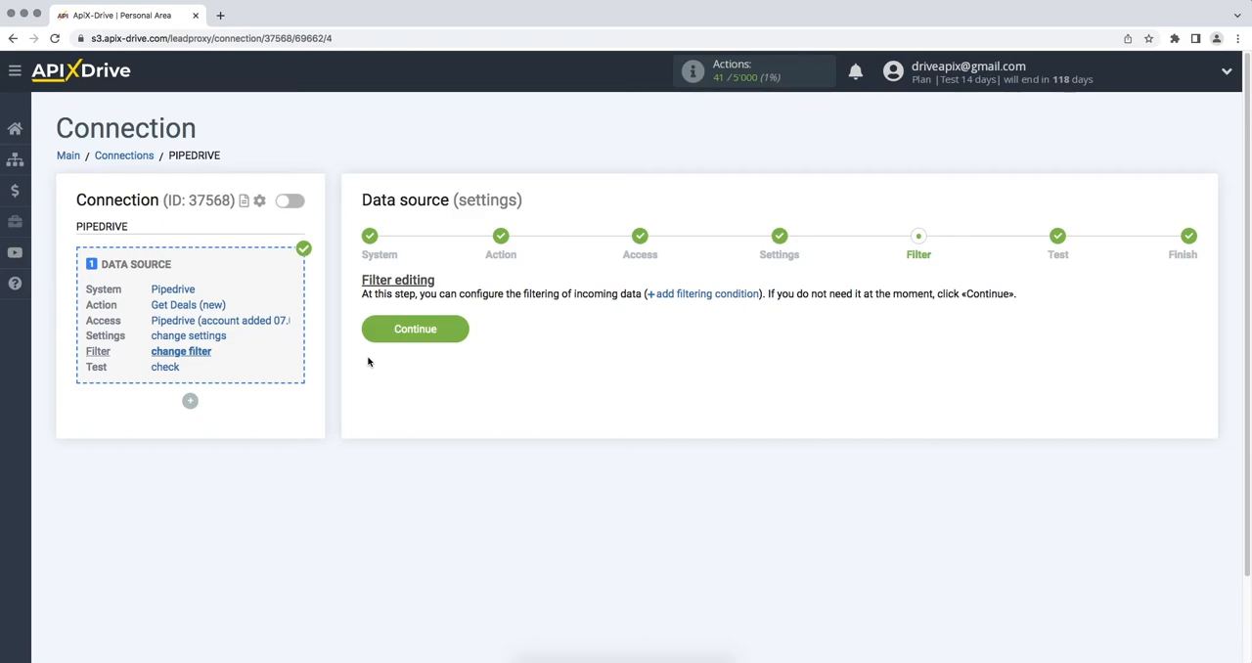
left_click(372, 338)
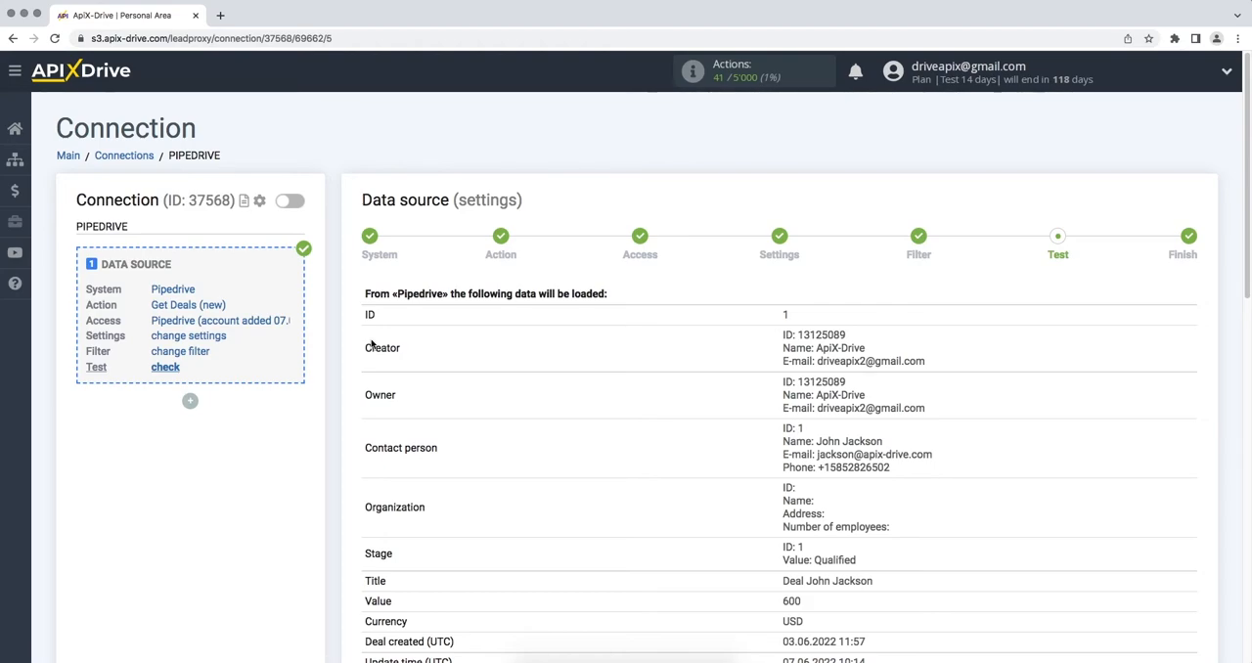
scroll(372, 342, "down", 10)
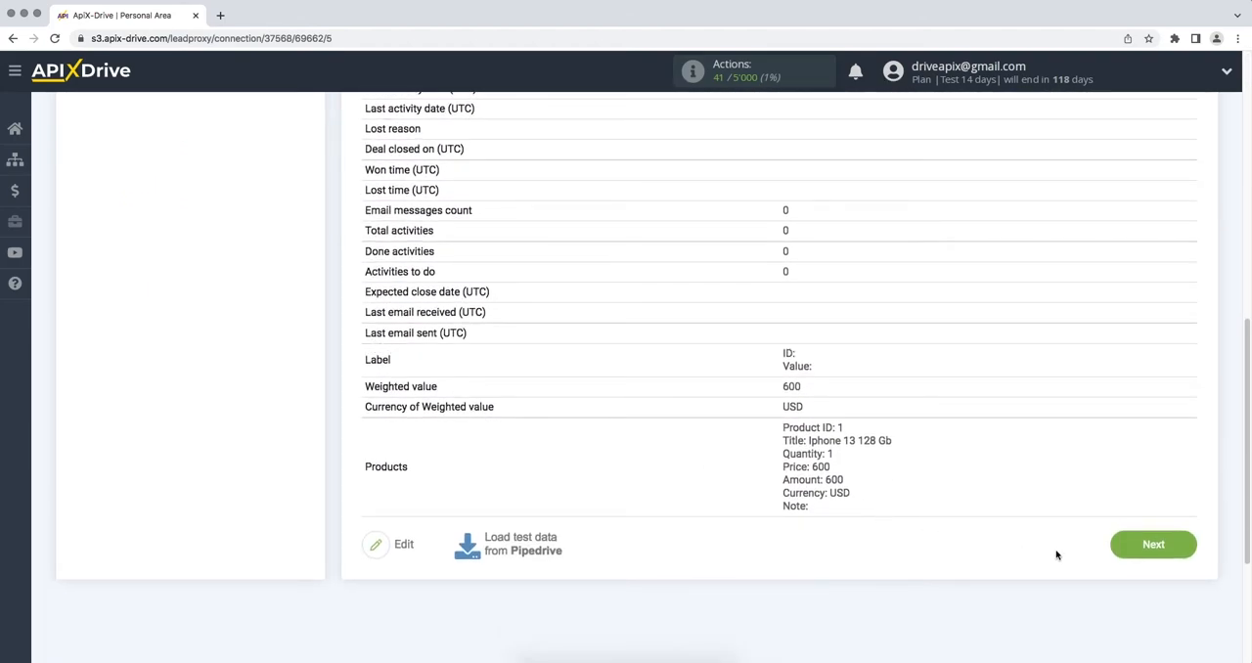
left_click(1119, 551)
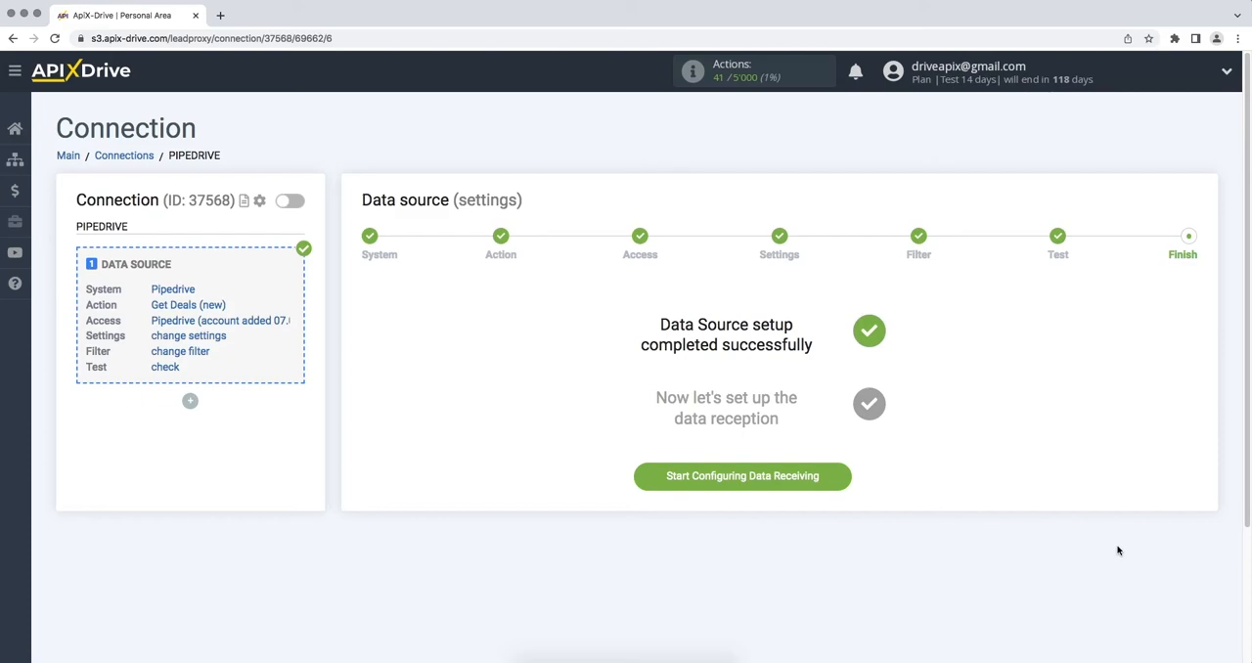
- Start configuring the data destination and choose eSputnik as its system
left_click(643, 480)
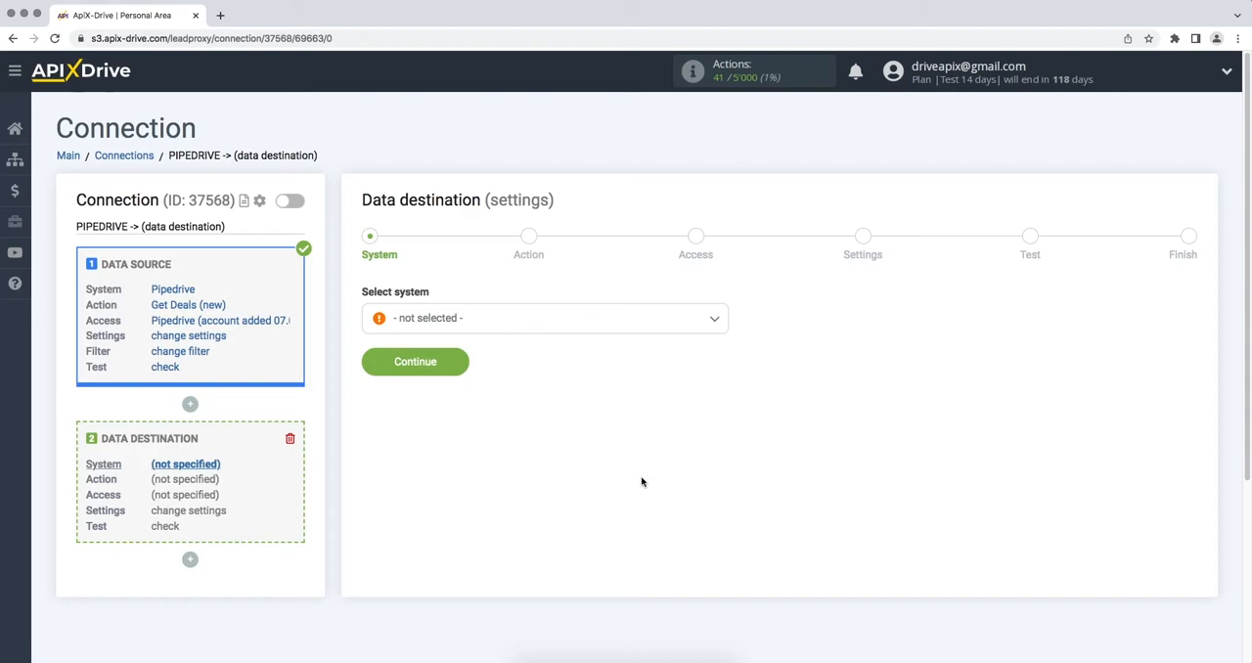
left_click(641, 329)
left_click_drag(723, 339, 724, 389)
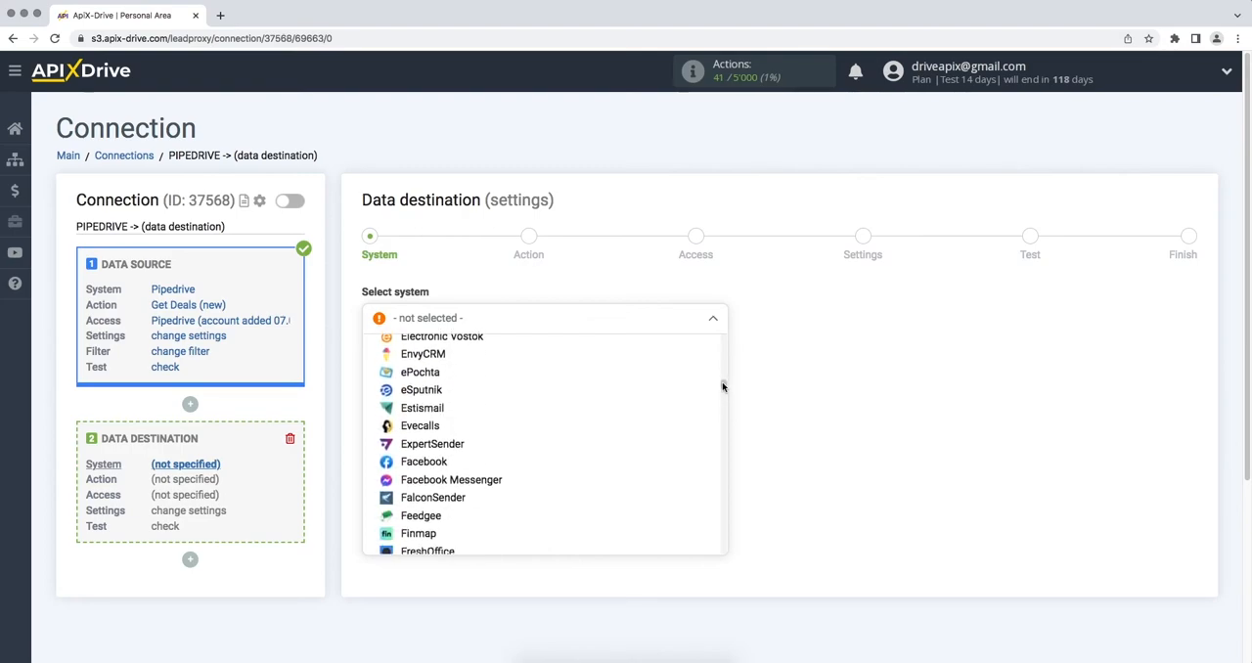
left_click(492, 396)
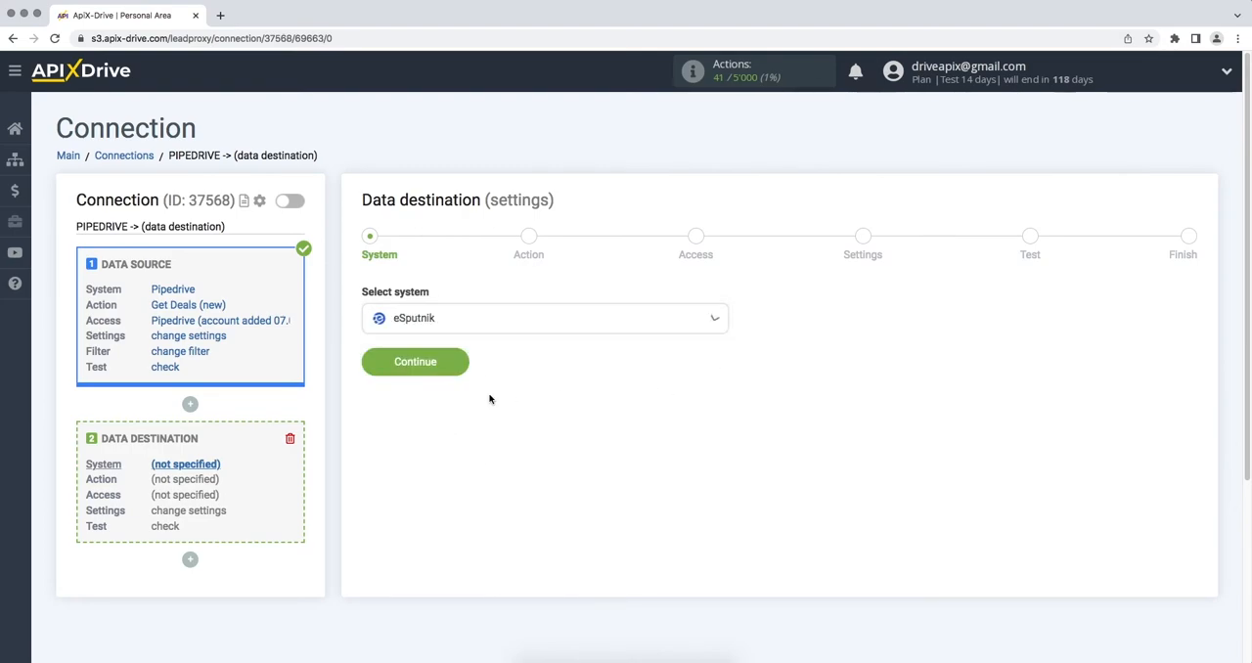
left_click(377, 363)
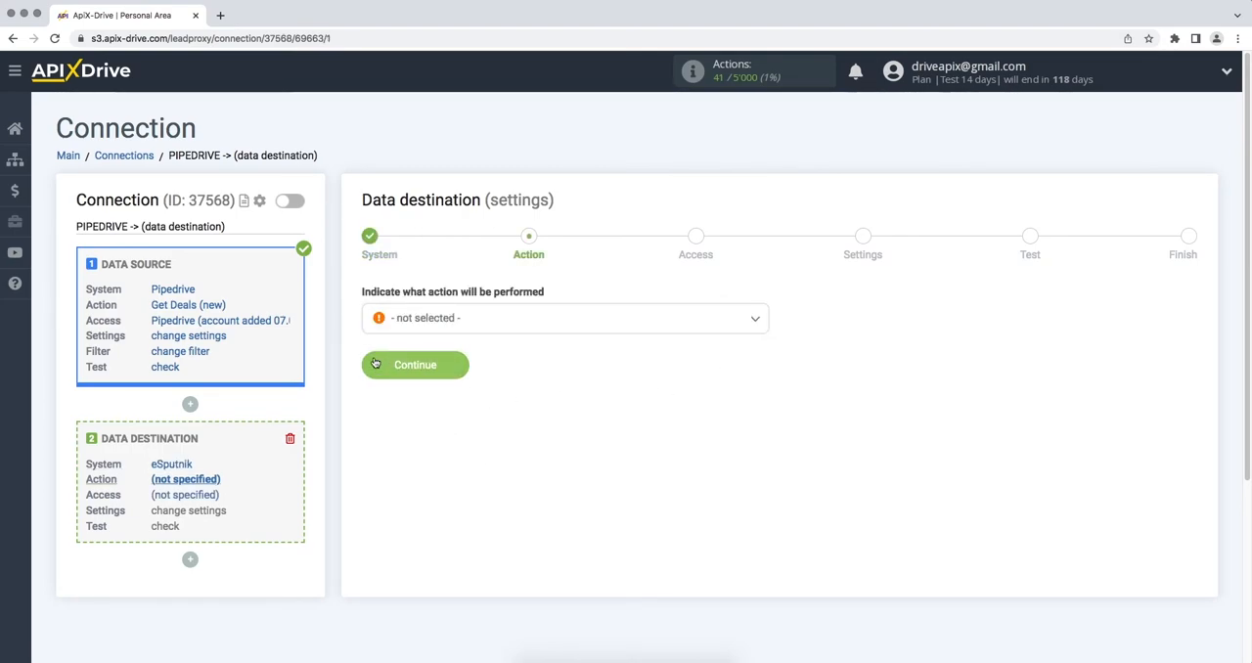
- Set the data destination action to Send SMS and continue to the access stage
left_click(411, 324)
left_click(411, 400)
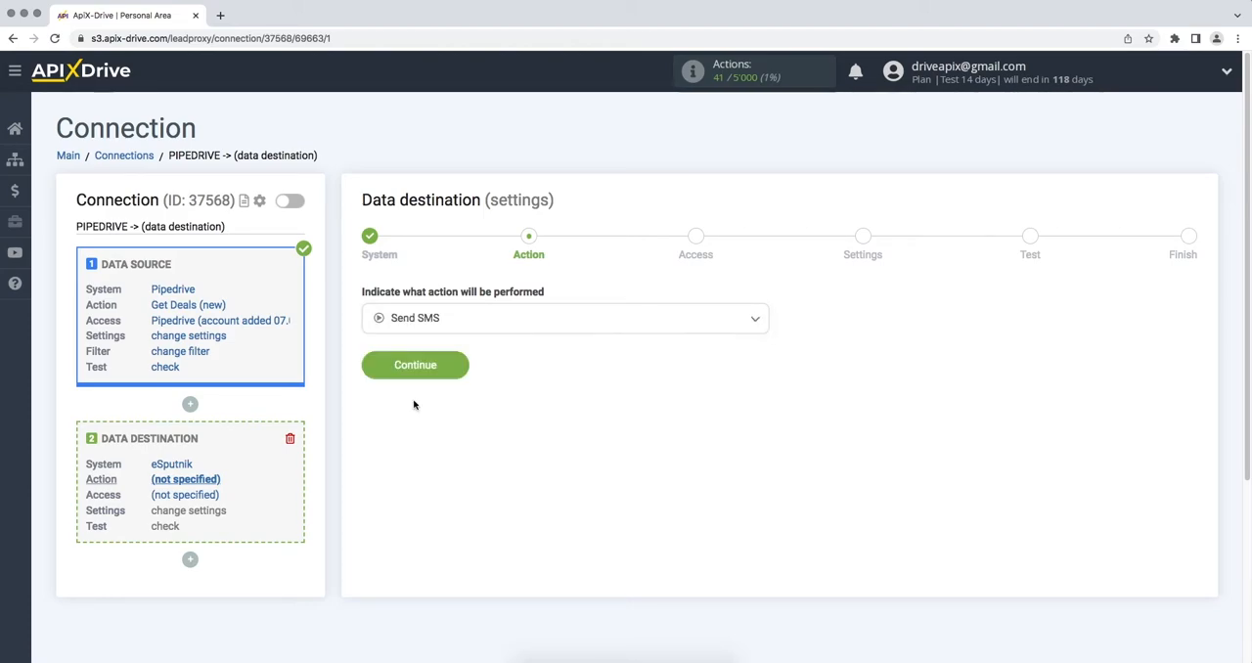
left_click(372, 372)
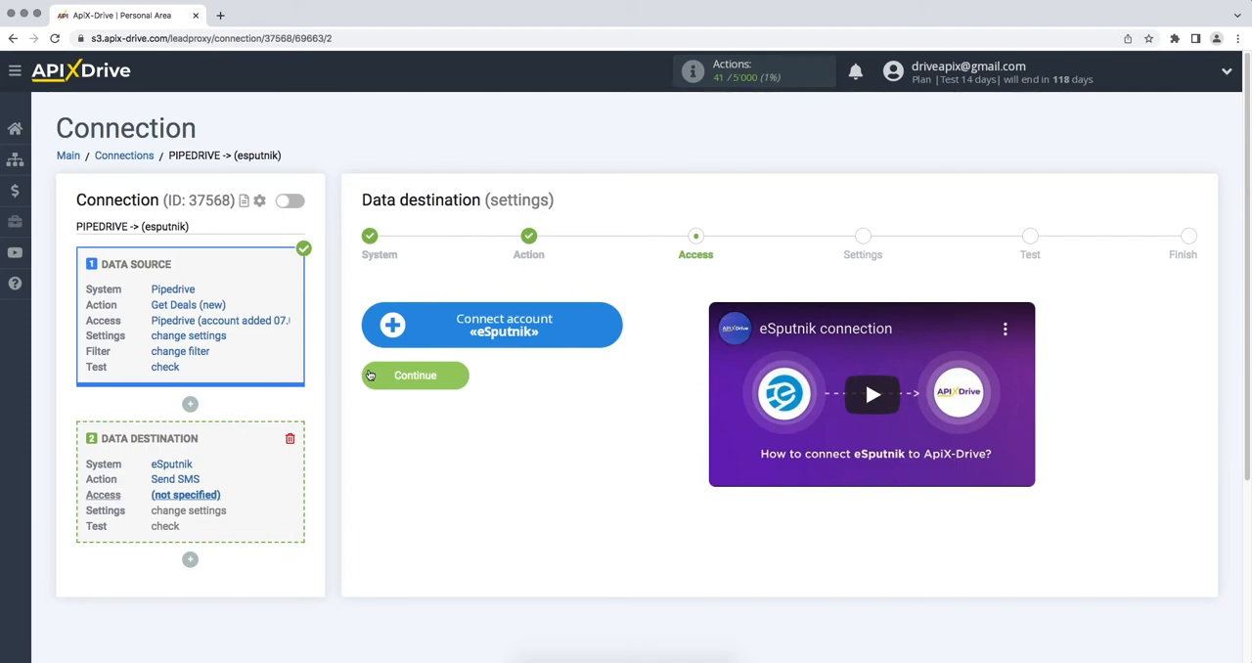
- Connect an eSputnik account by entering the login e-mail and the account password, and save the integration
left_click(383, 330)
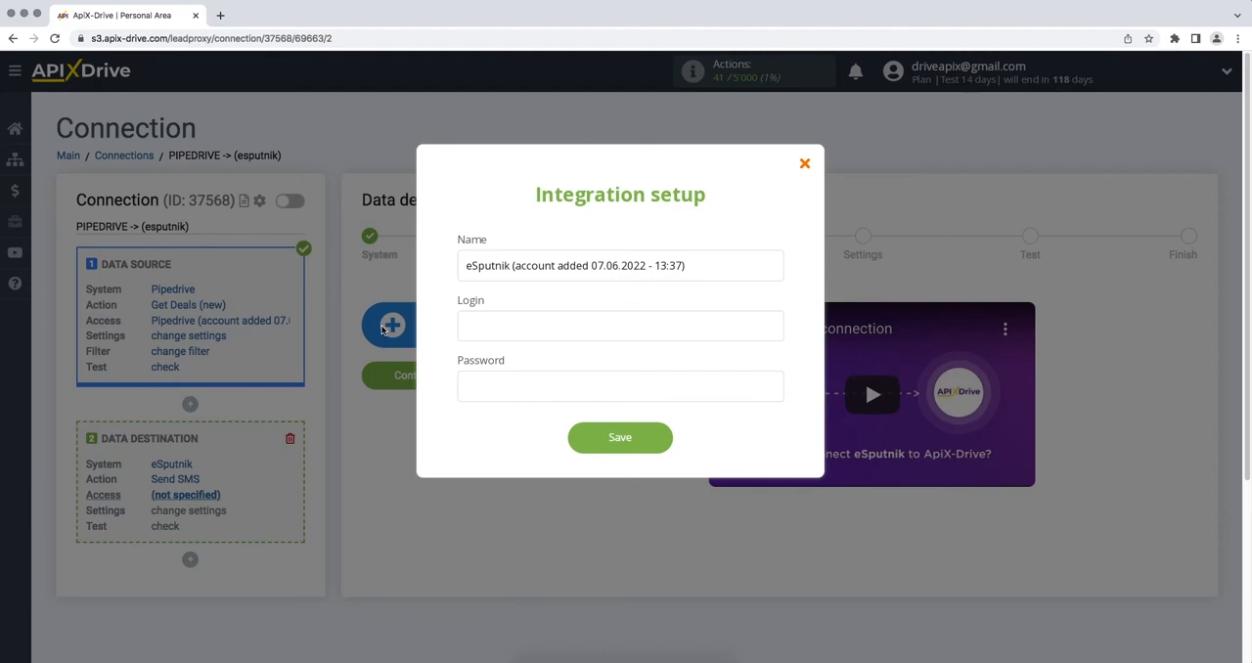
left_click(474, 333)
key("Tab")
type("aaaaaaaa")
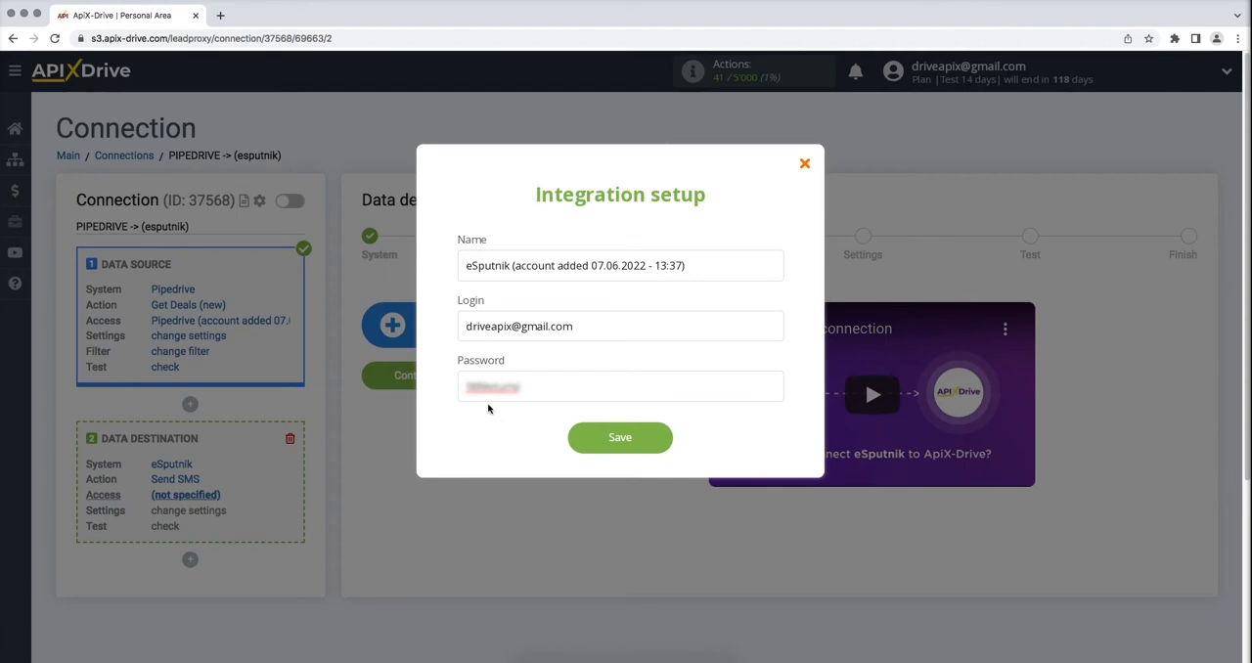
left_click(575, 437)
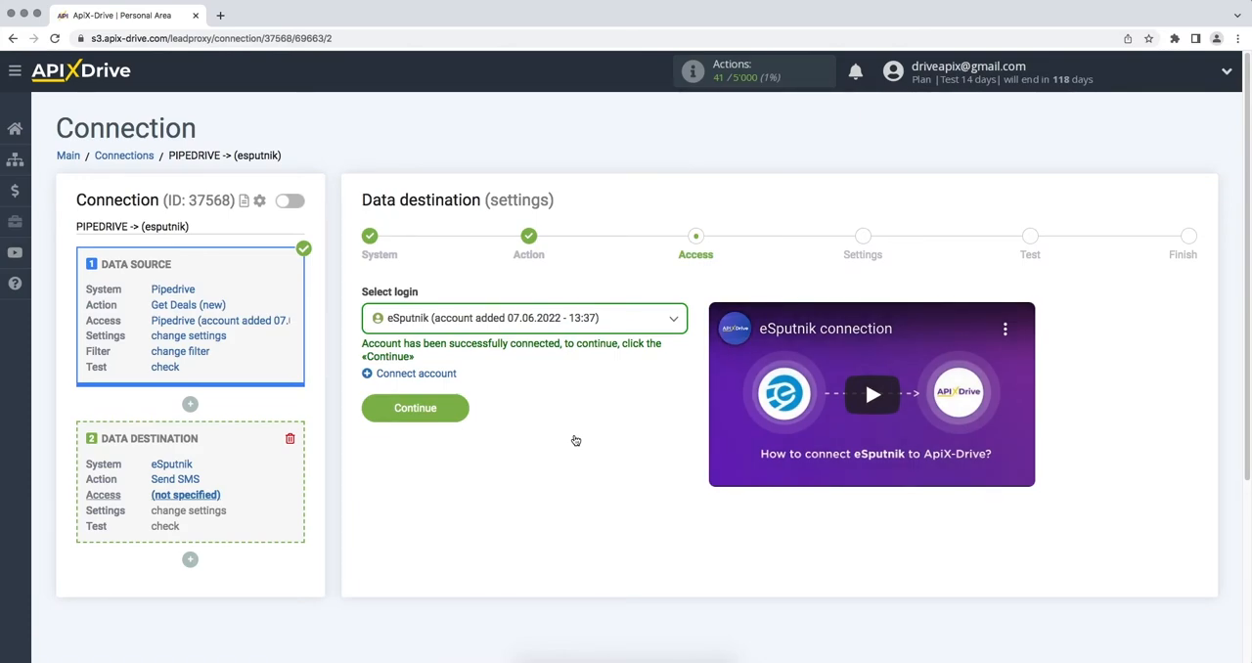
- Select the newly connected eSputnik account as the data destination login and continue to the settings stage
left_click(588, 330)
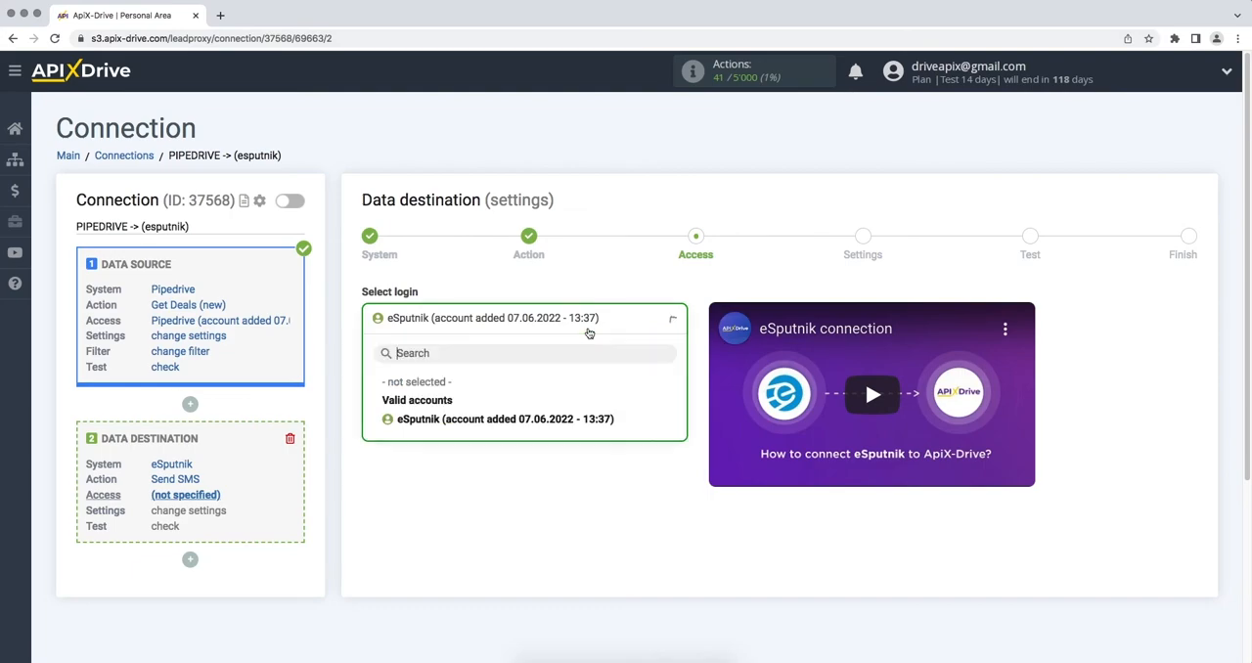
left_click(574, 419)
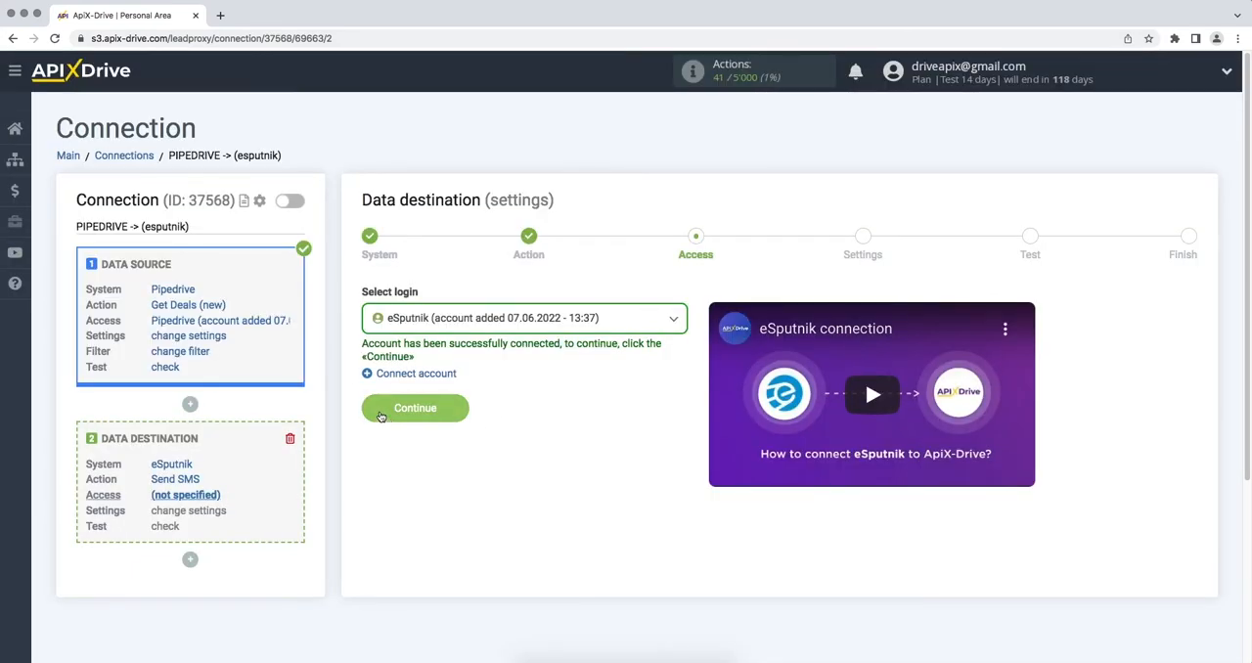
left_click(381, 416)
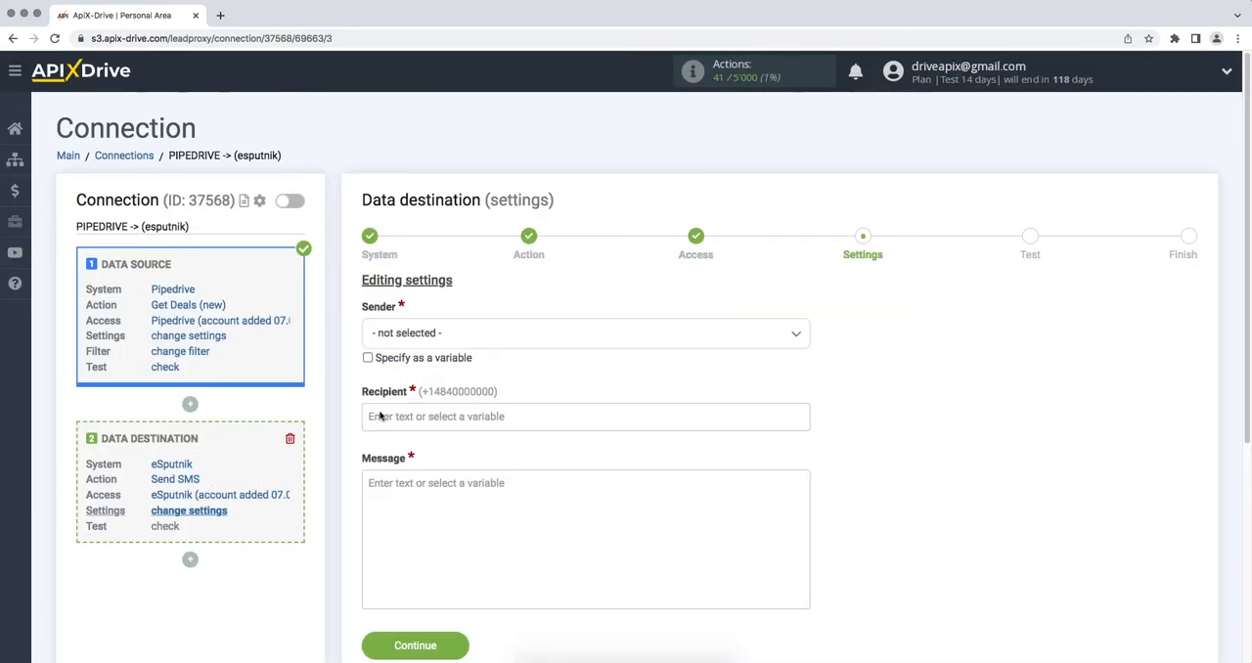
- Set the SMS sender to marketing and the recipient to the Phone variable of the Pipedrive contact person
left_click(428, 344)
left_click(422, 415)
left_click(422, 416)
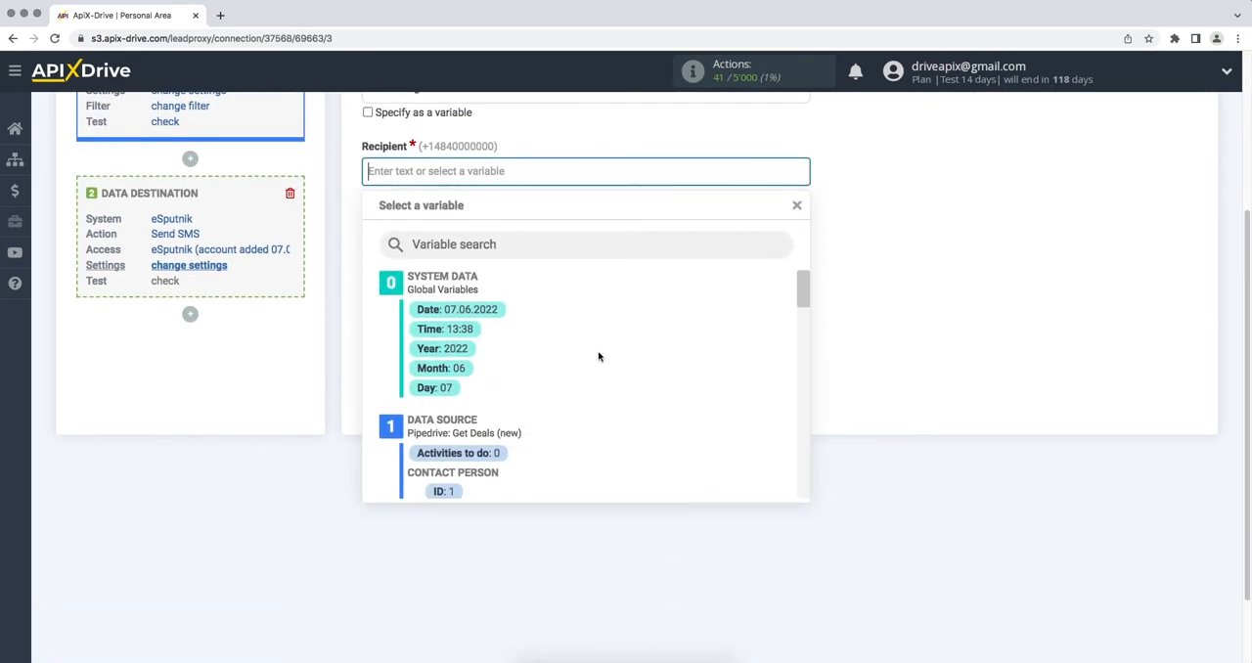
left_click_drag(805, 292, 809, 311)
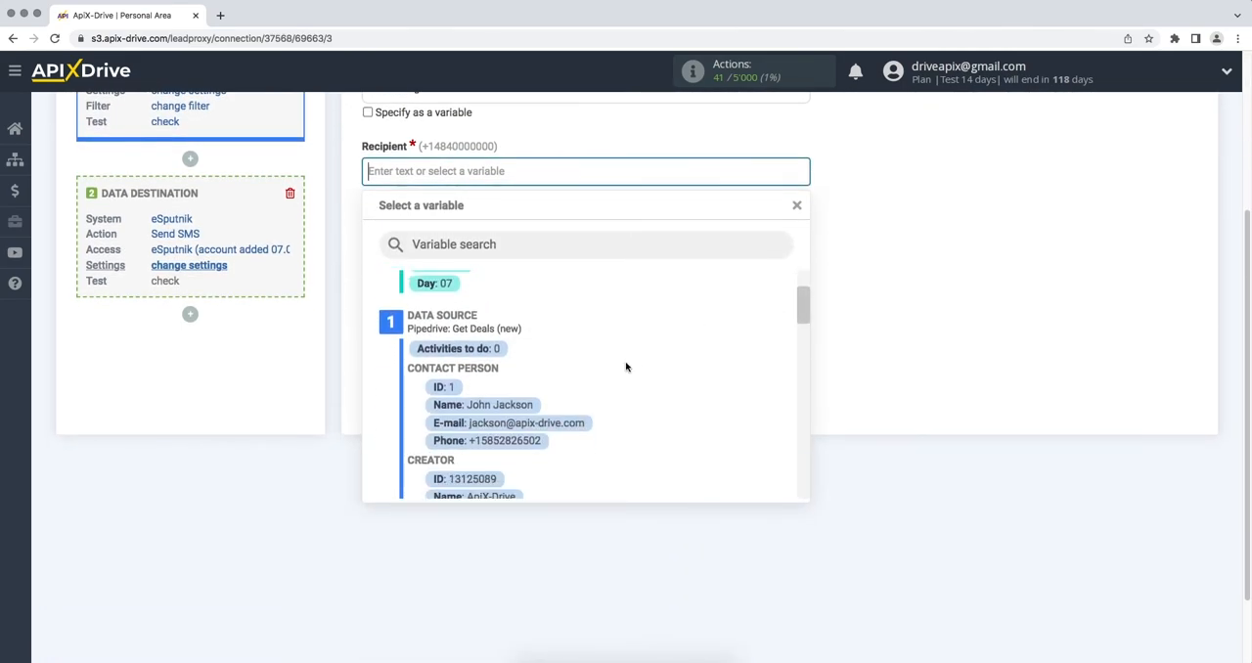
left_click(531, 440)
- Begin the SMS message with "Hello," followed by the Name variable of the Pipedrive contact person
left_click(493, 352)
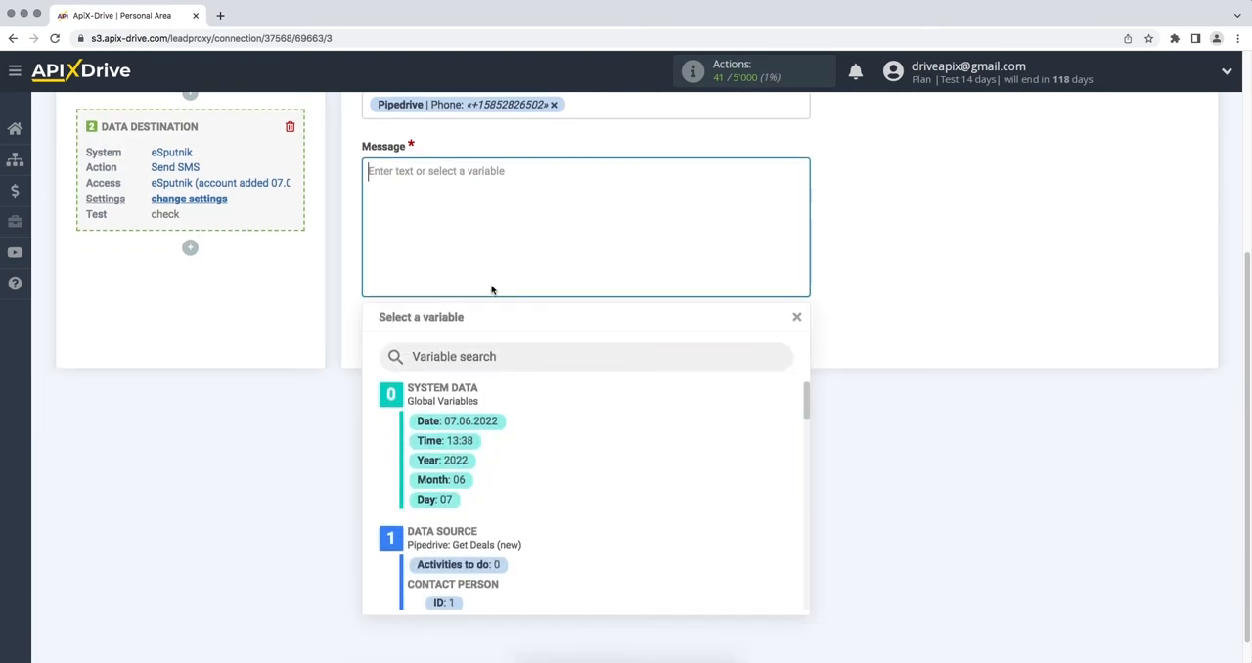
type("Hello,")
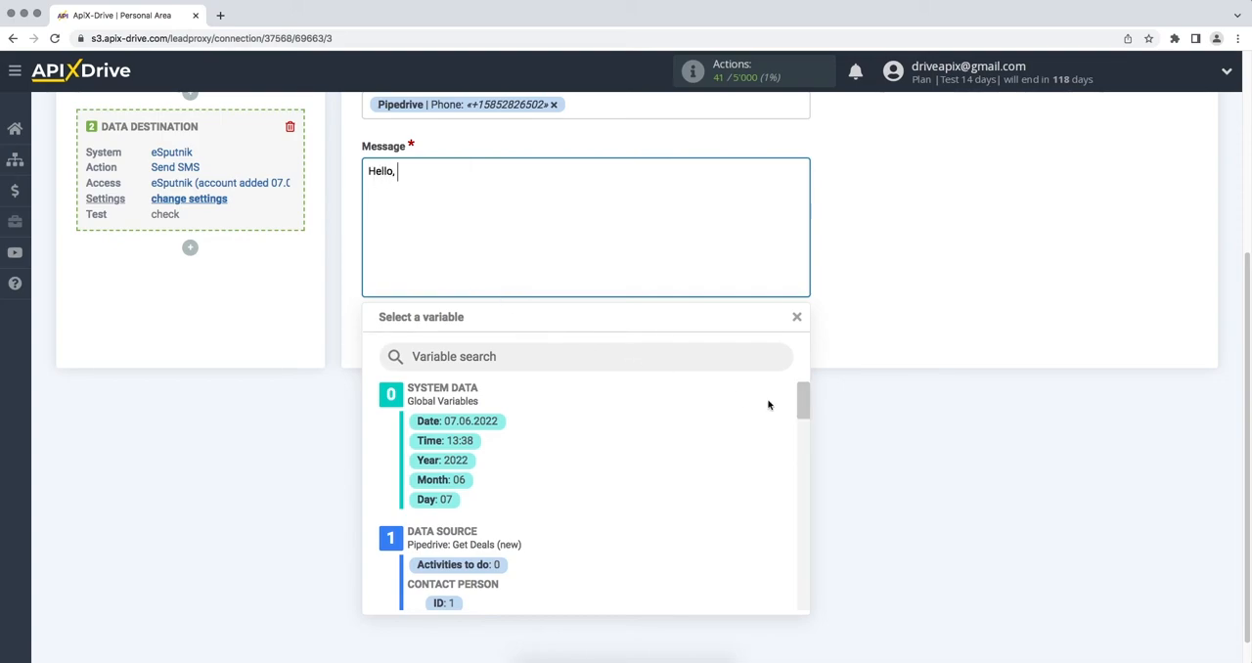
left_click_drag(803, 402, 802, 420)
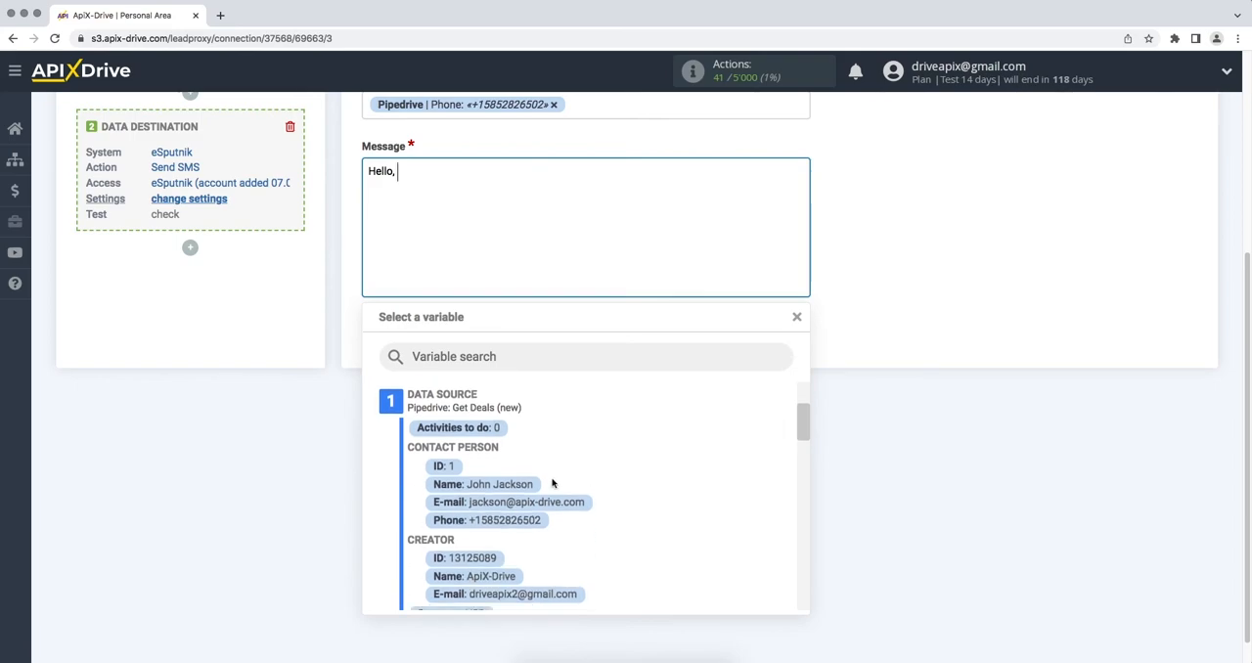
left_click(519, 486)
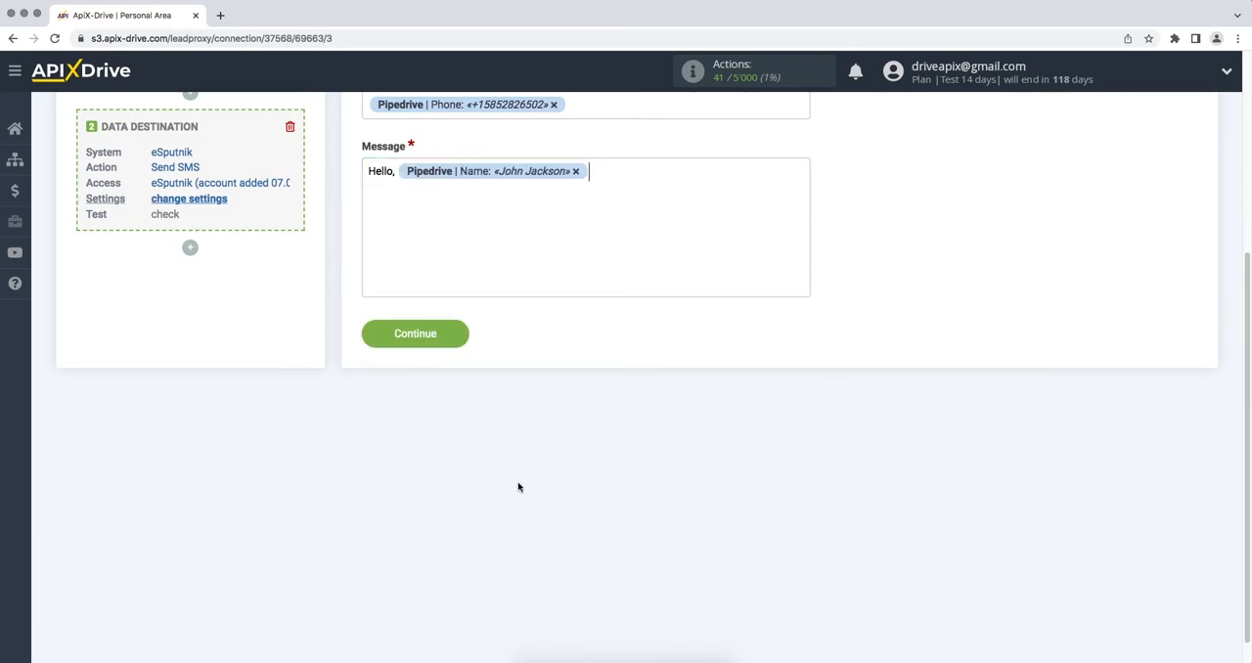
- Add the second message line "Thank you for your interest, we will contact you soon!" and continue to the test stage
key("Return")
type("Thank you for your inte")
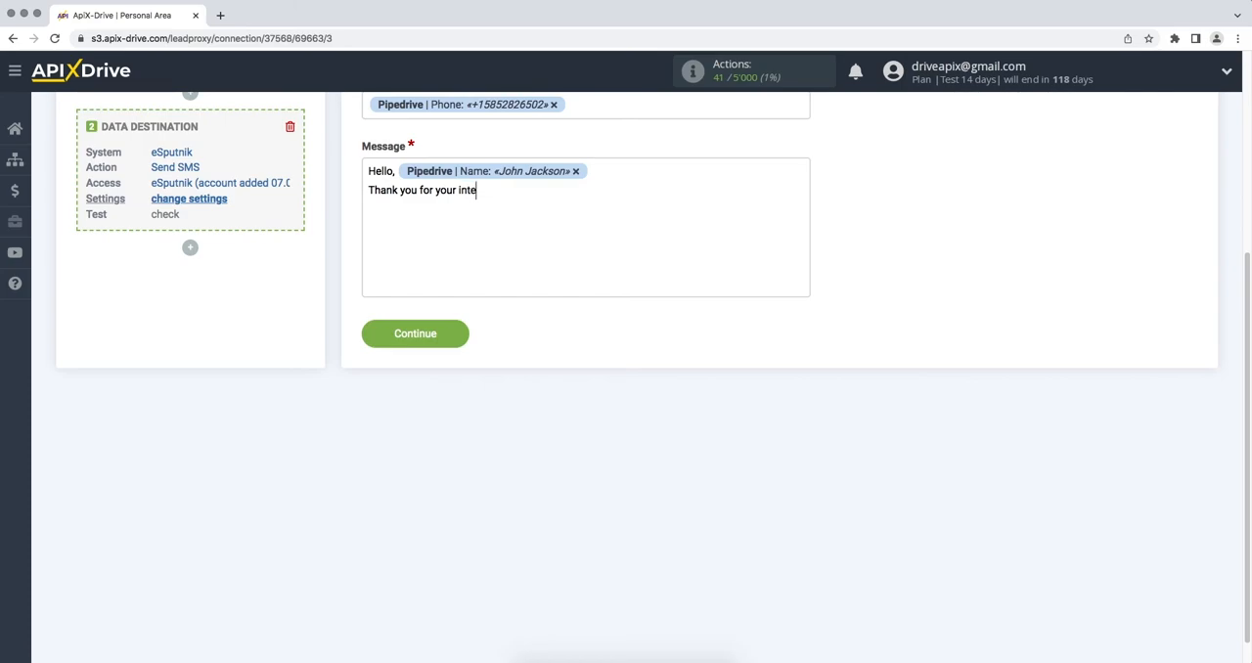
type("rest, we will contact you s")
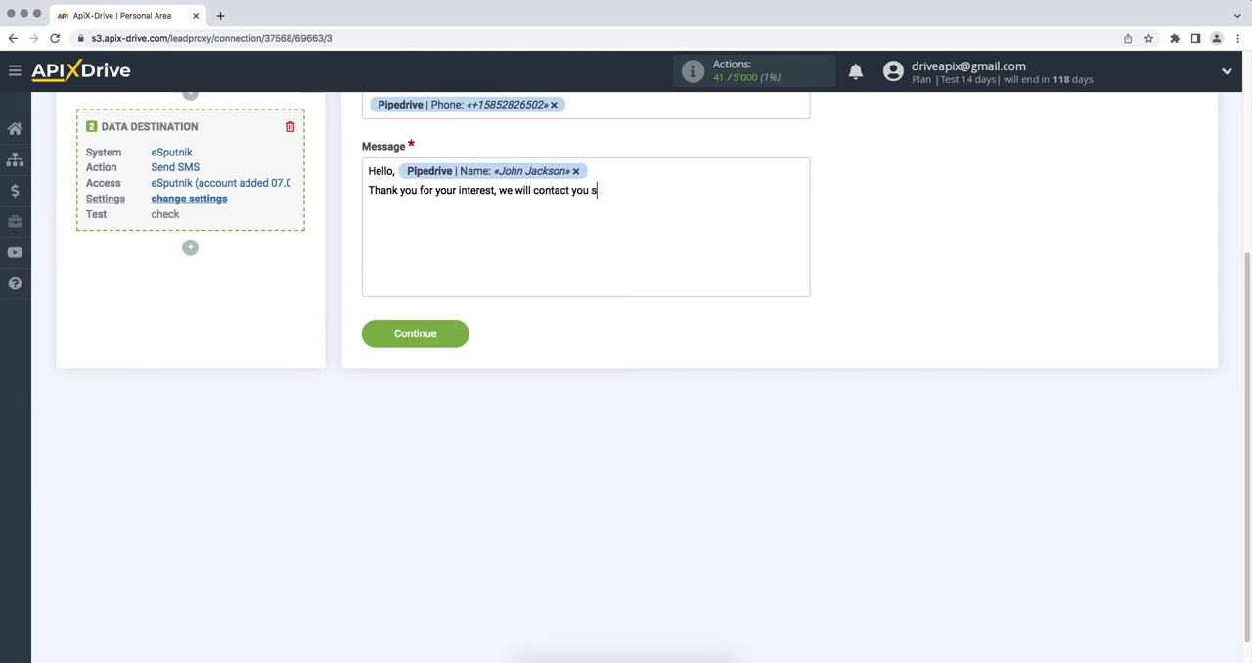
type("oon!")
left_click(366, 339)
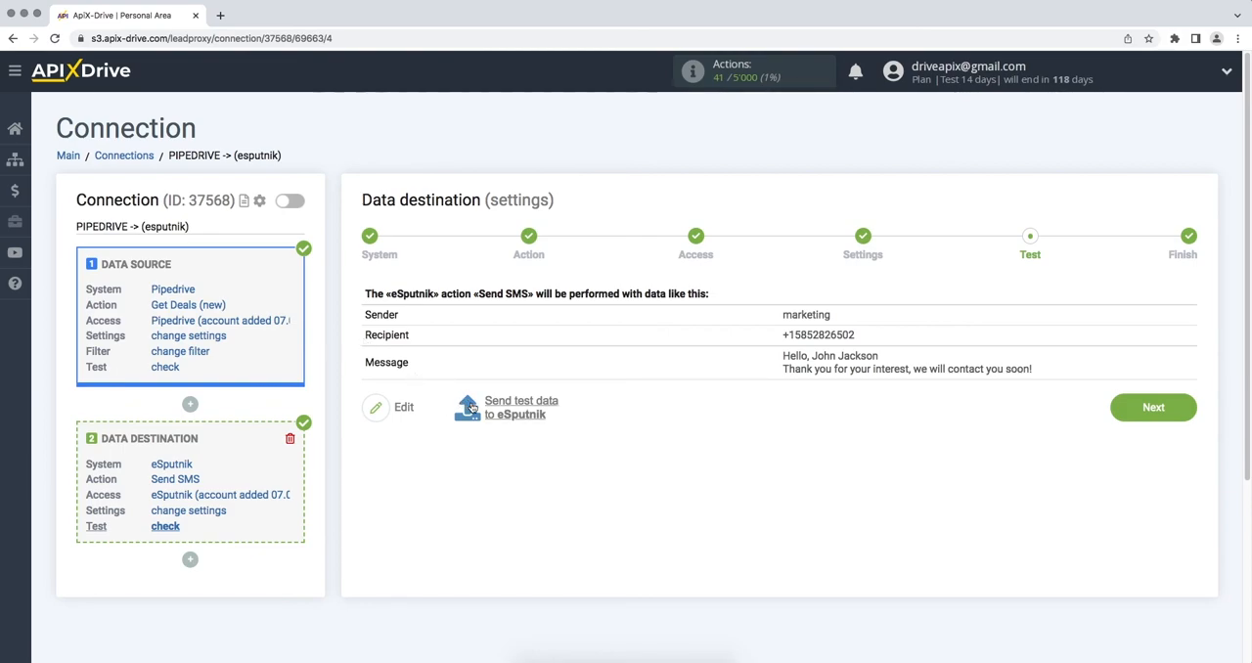
- Send the test data to eSputnik, then switch to eSputnik and check the recipient's contact activity for the SMS
left_click(468, 405)
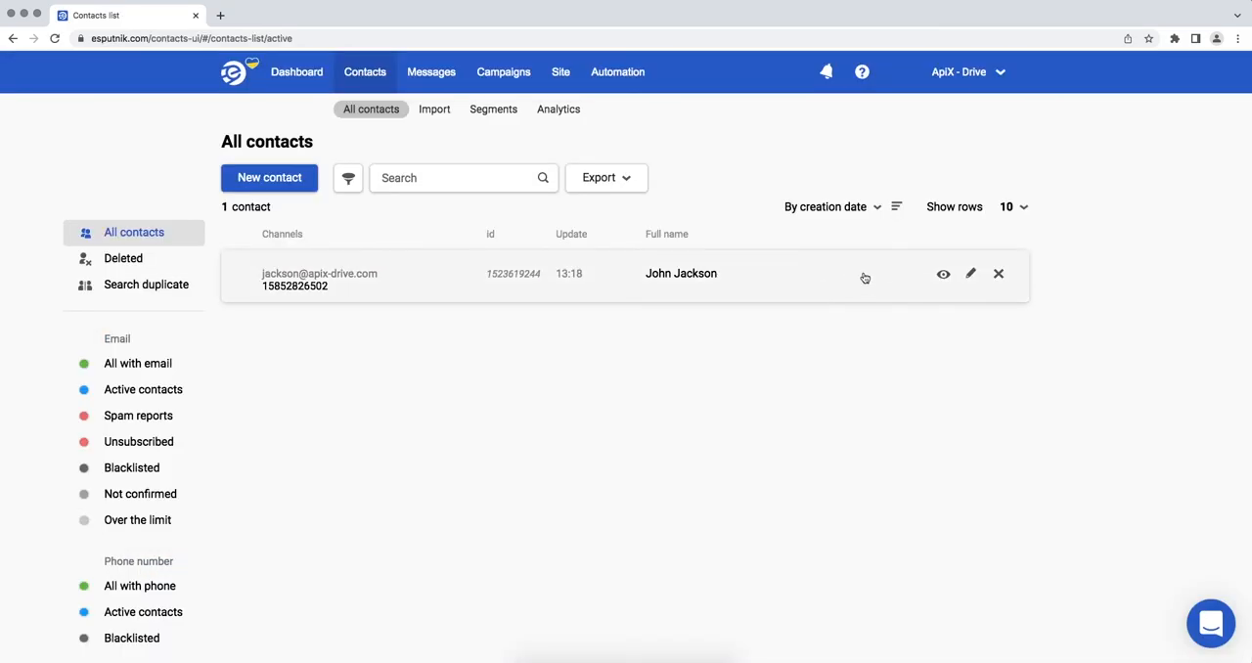
left_click(942, 277)
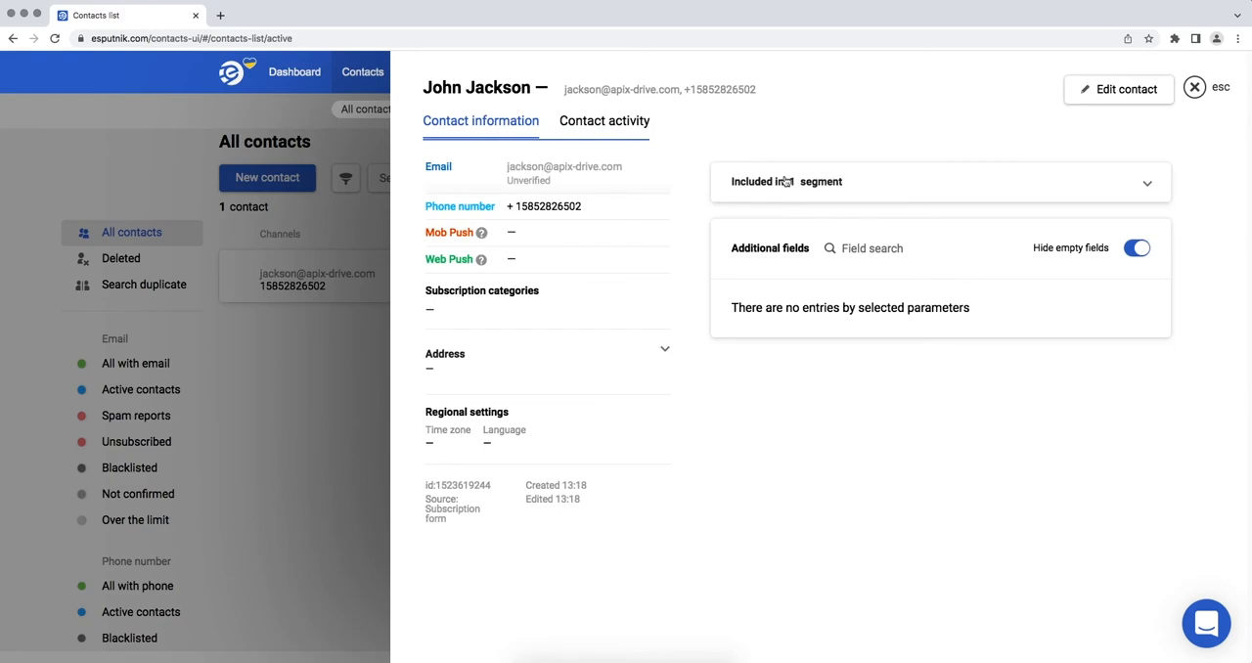
left_click(643, 121)
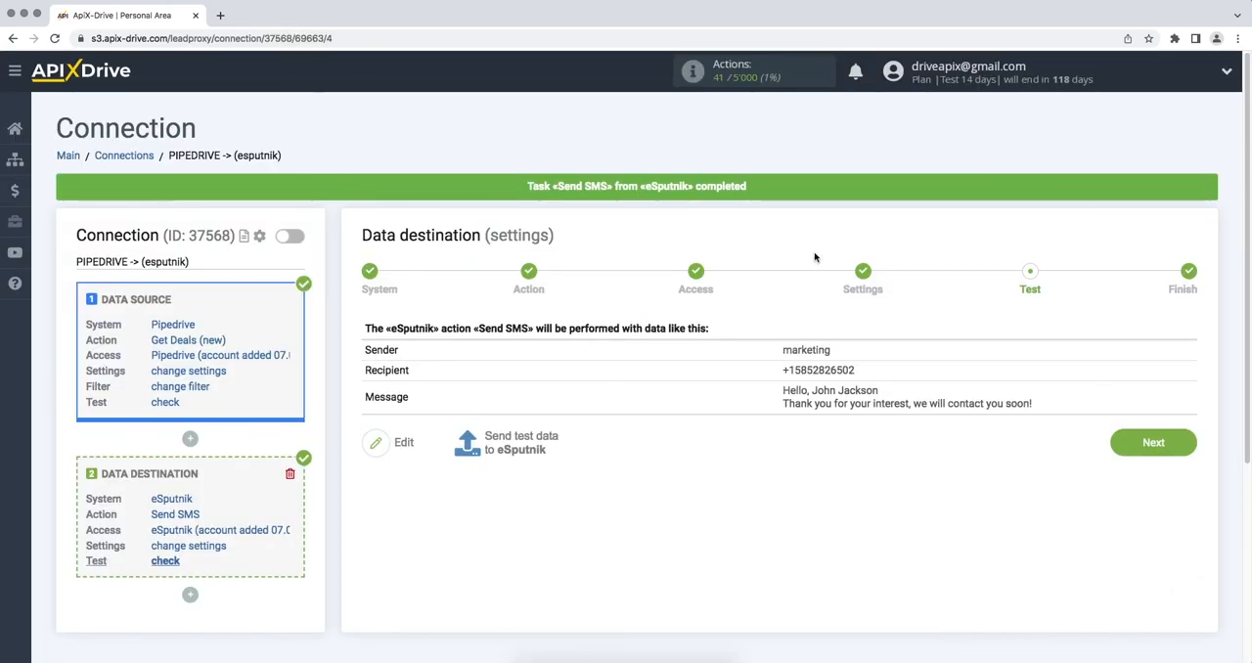
- Finish the data destination setup in ApiX-Drive and enable auto-update for the connection
left_click(1153, 444)
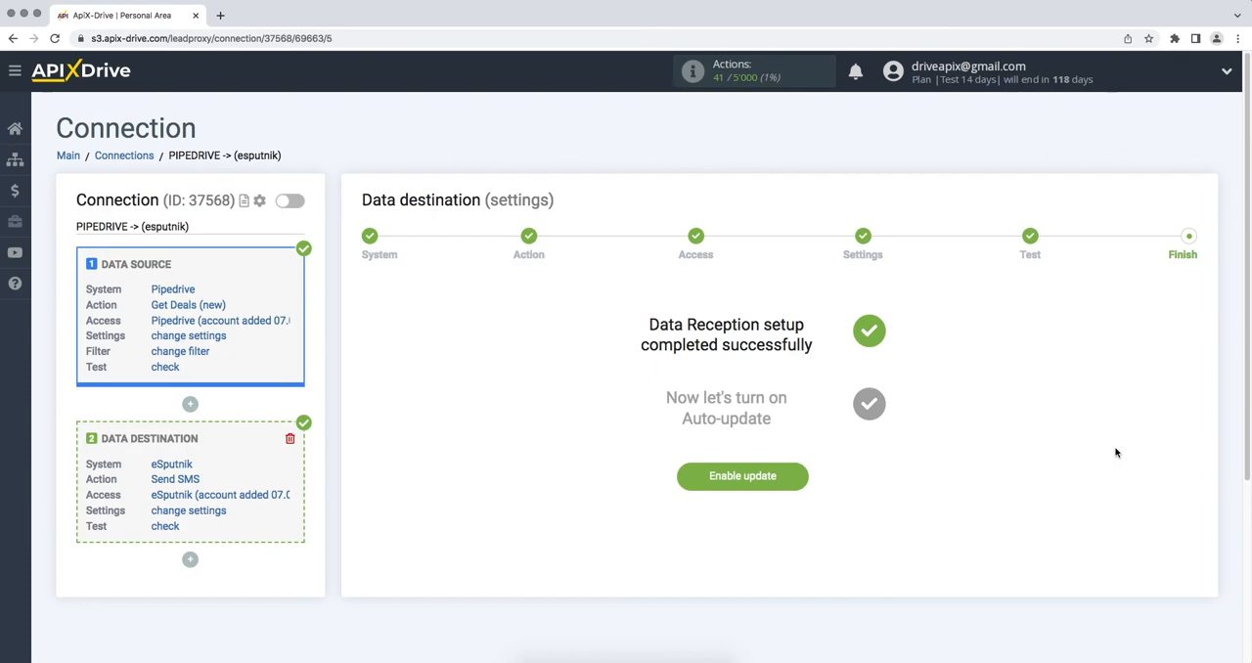
left_click(691, 475)
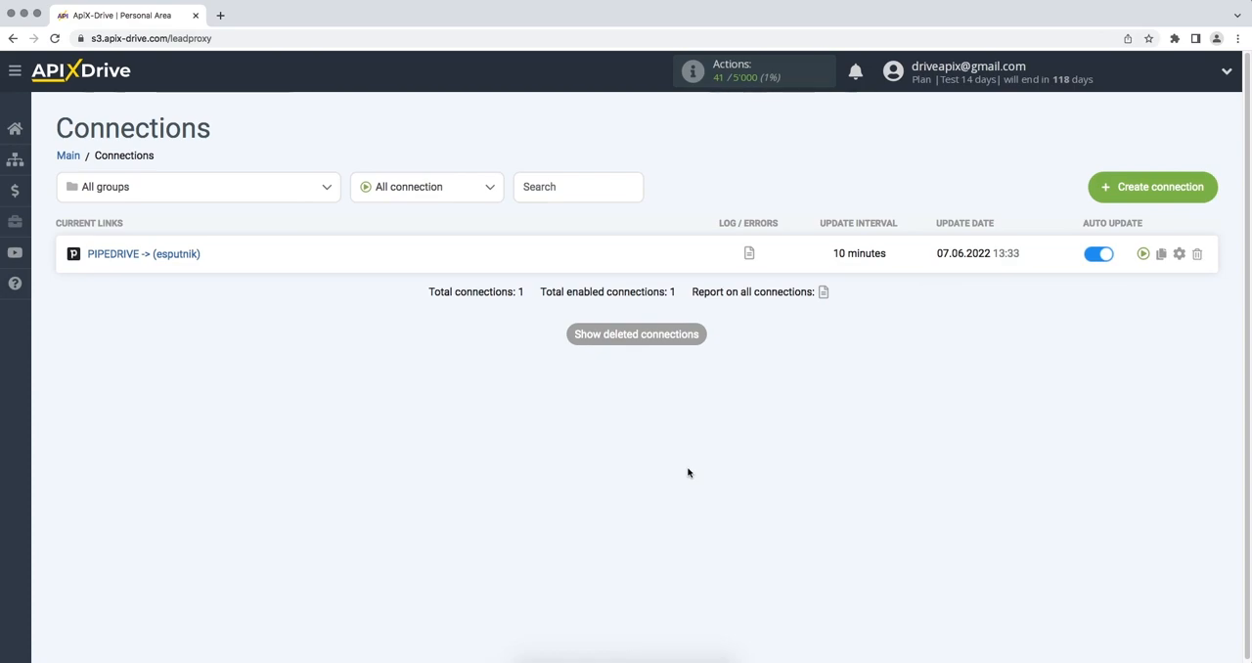
- Set the update interval of the PIPEDRIVE -> (esputnik) connection to 5 minutes and save its setup
left_click(1179, 253)
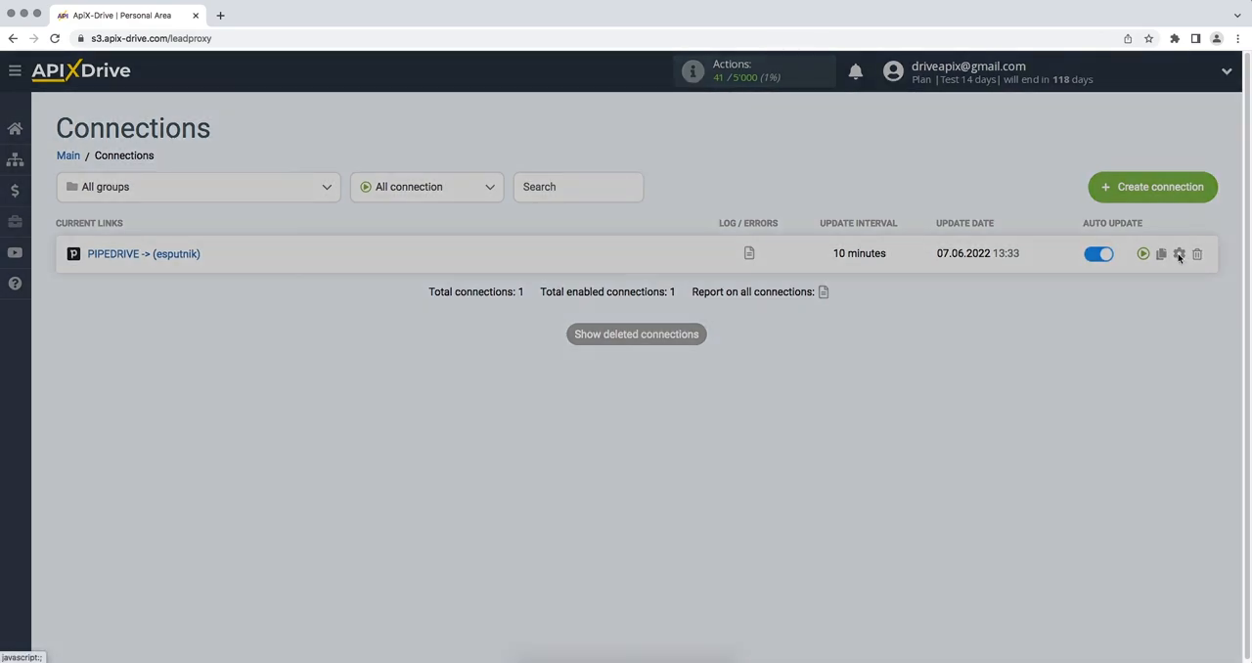
left_click(773, 378)
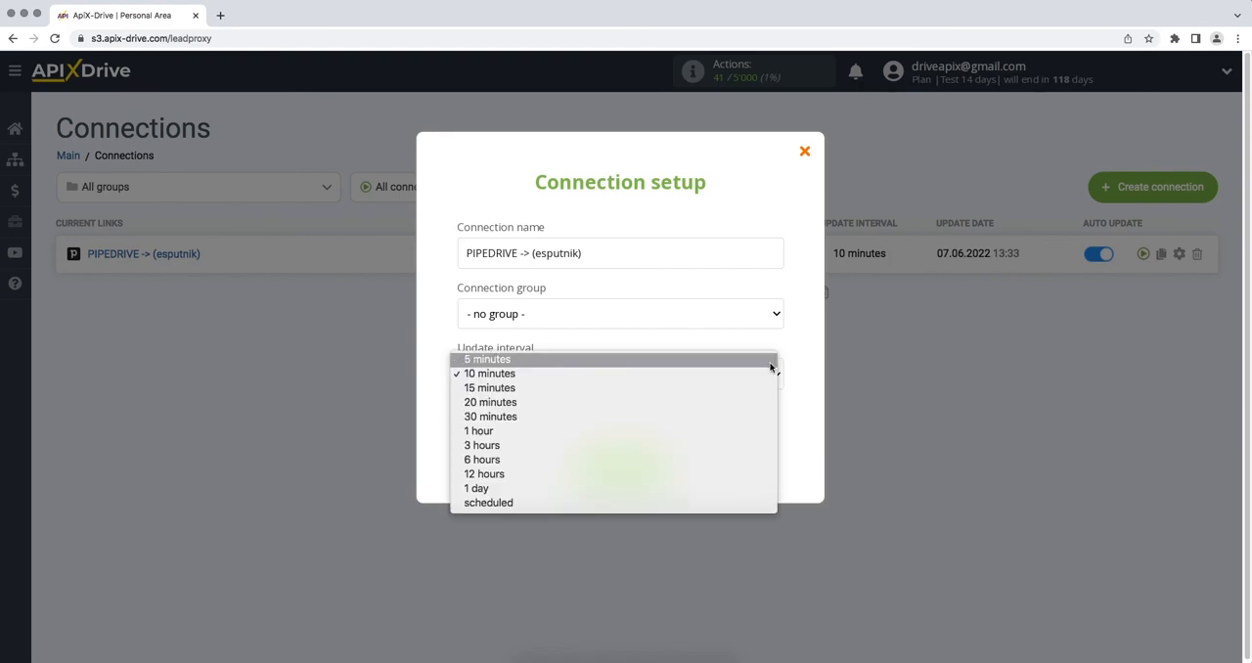
left_click(773, 360)
left_click(582, 457)
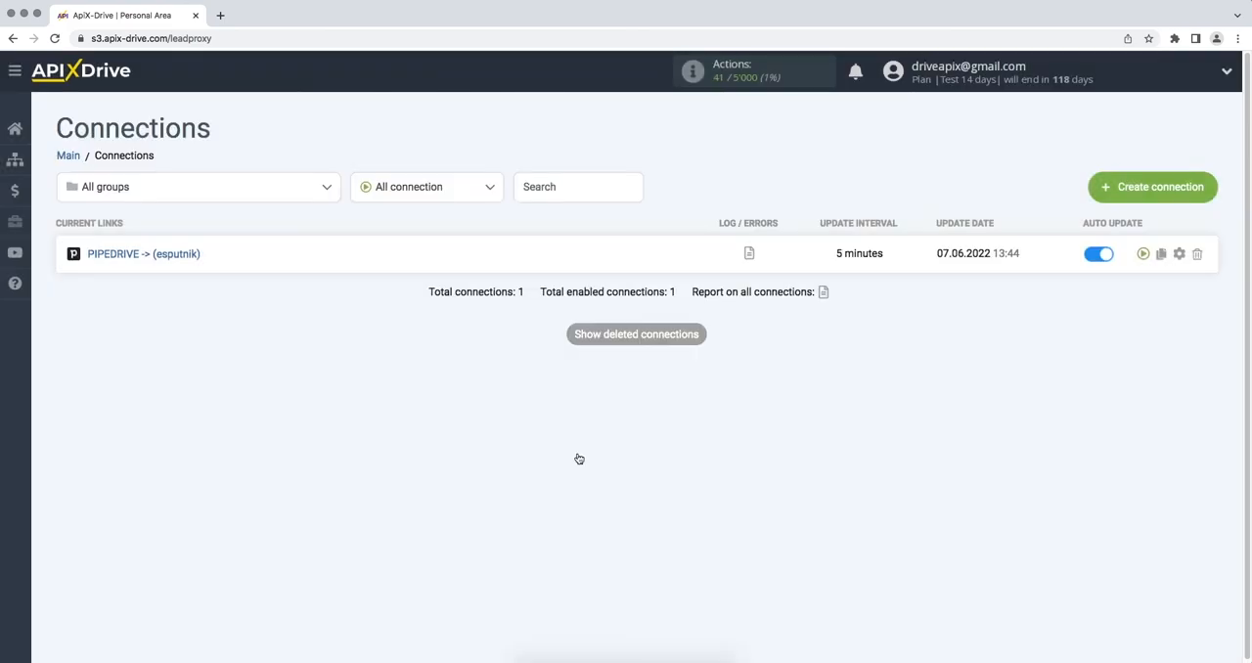